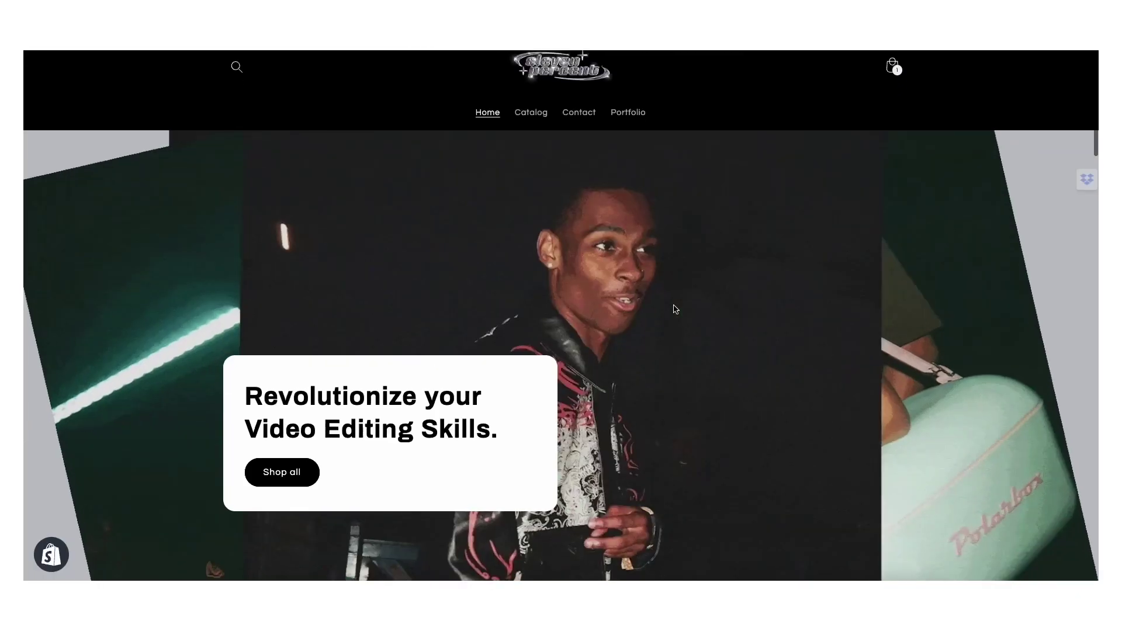
Scroll down the storefront homepage past the hero banner toward the Who are we section
{"action": "scroll", "coordinate": [675, 308], "scroll_direction": "down", "scroll_amount": 20}
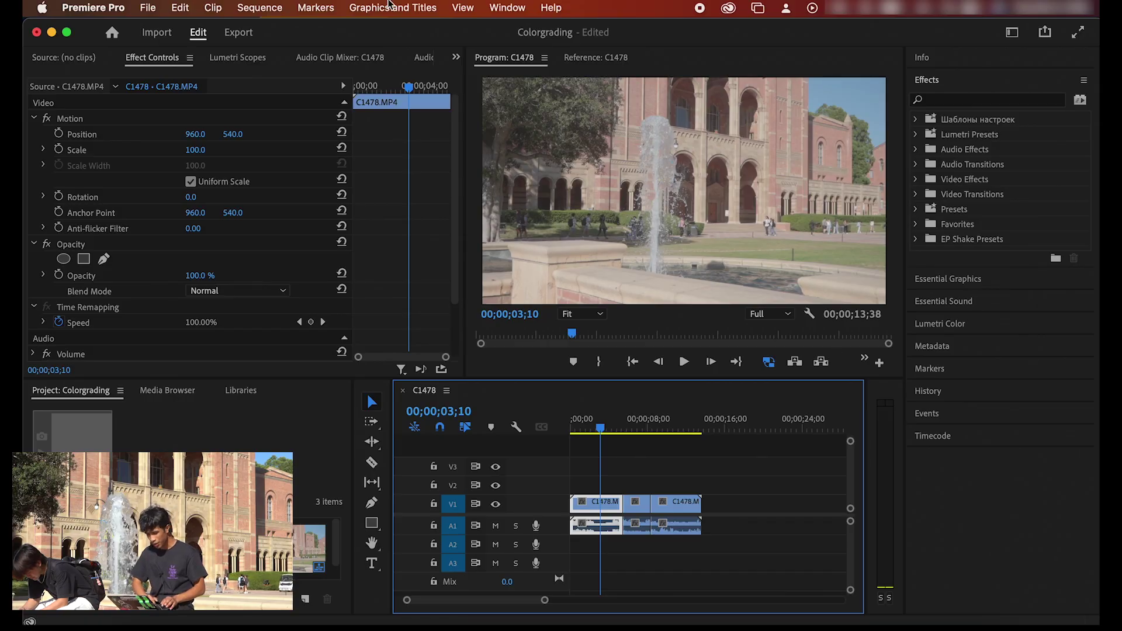
Switch Premiere Pro to the Color workspace layout
{"action": "left_click", "coordinate": [508, 7]}
{"action": "mouse_move", "coordinate": [524, 31]}
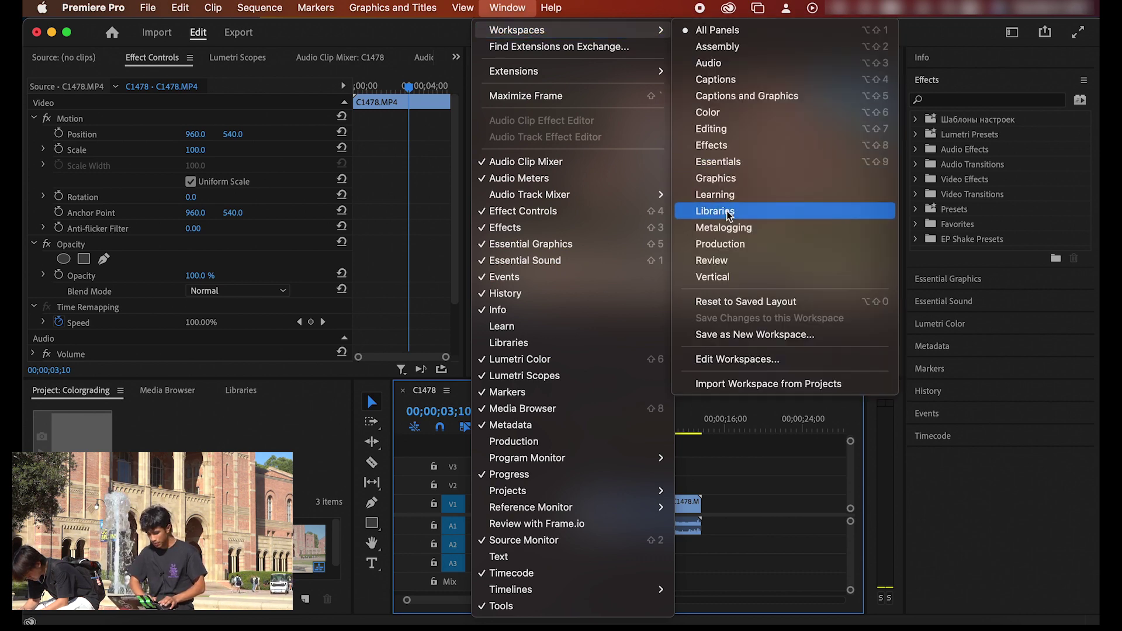
{"action": "left_click", "coordinate": [721, 112]}
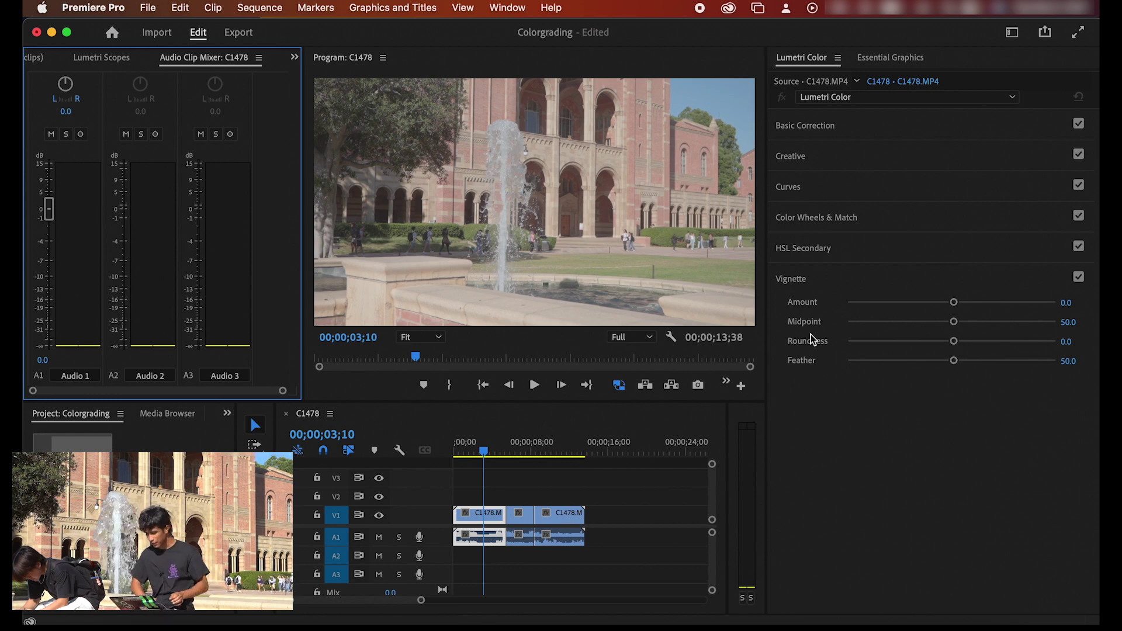
Apply the From_SLog2SGumut_To_SLog2-709_ look under Lumetri Color's Creative section
{"action": "left_click", "coordinate": [820, 156]}
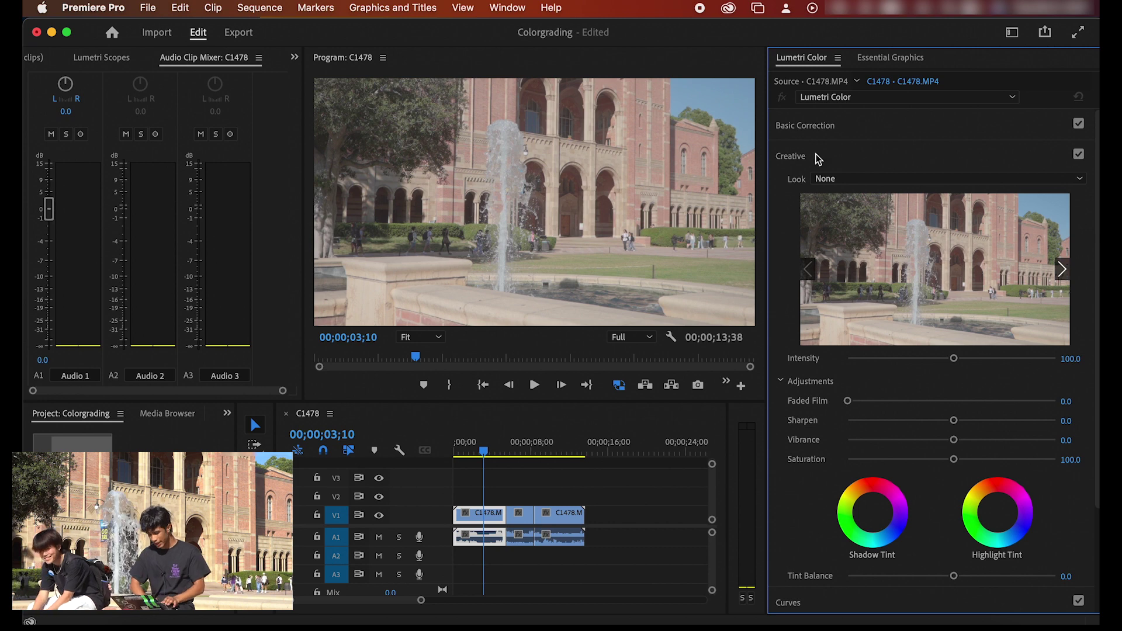
{"action": "left_click", "coordinate": [836, 180]}
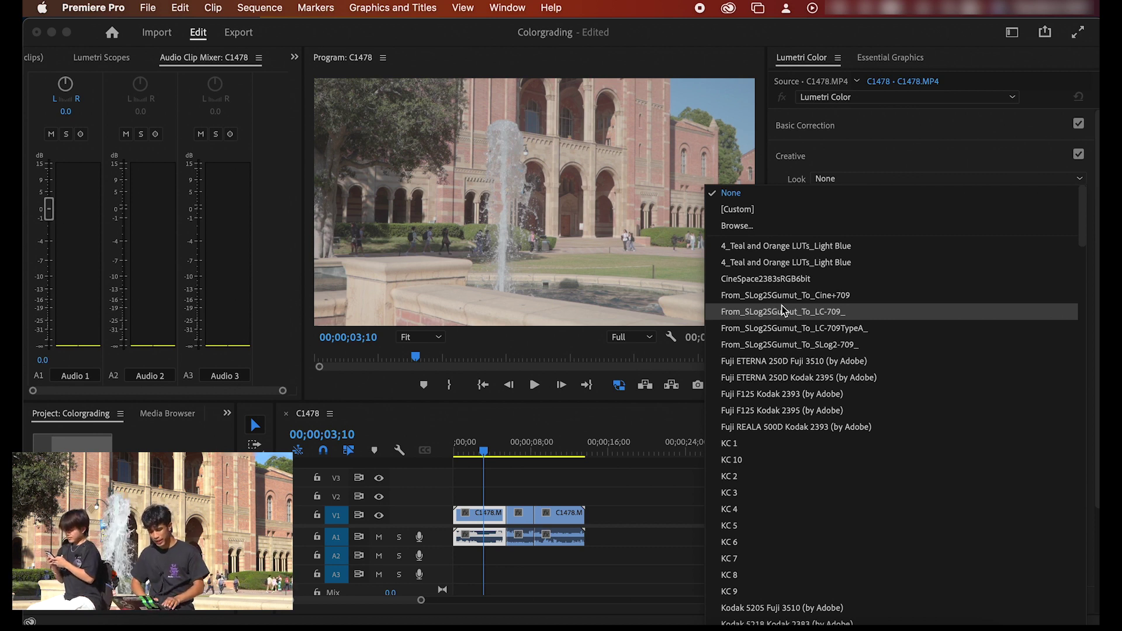
{"action": "left_click", "coordinate": [790, 346]}
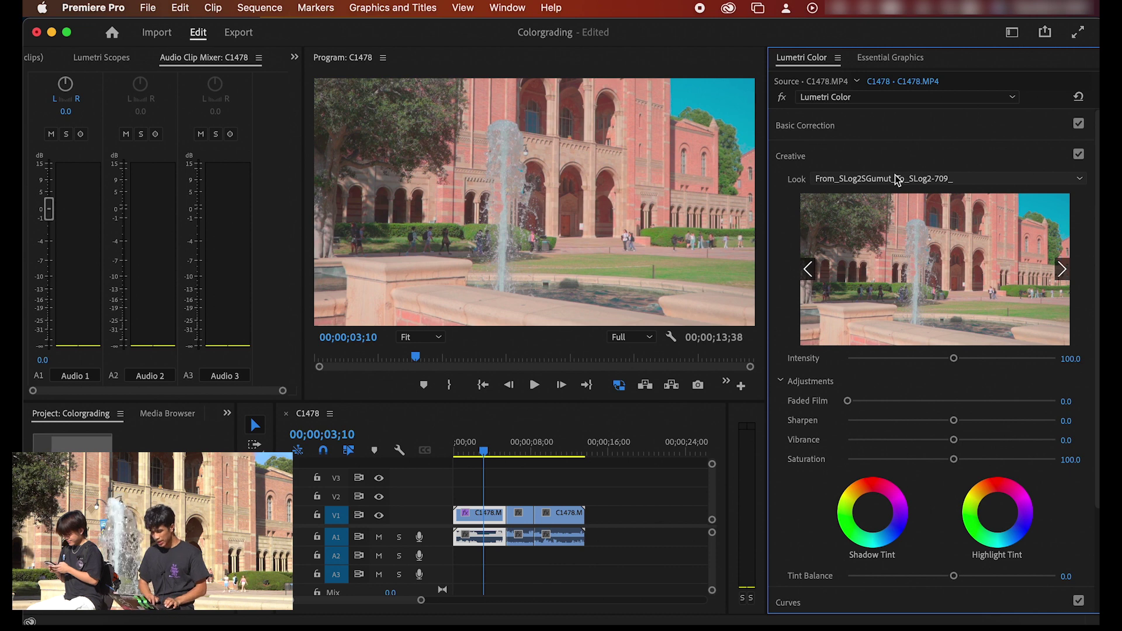
Try lowering the fountain clip's contrast in Basic Correction, then reset it to 0.0
{"action": "left_click", "coordinate": [815, 158]}
{"action": "left_click", "coordinate": [836, 128]}
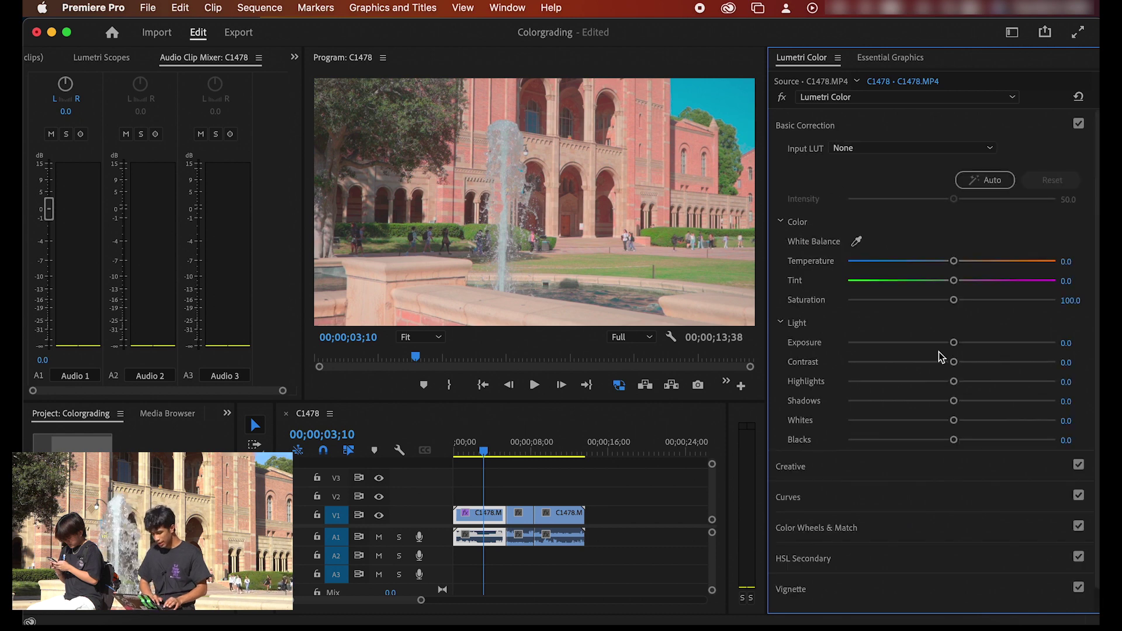
{"action": "left_click_drag", "start_coordinate": [954, 362], "coordinate": [859, 362]}
{"action": "double_click", "coordinate": [859, 362]}
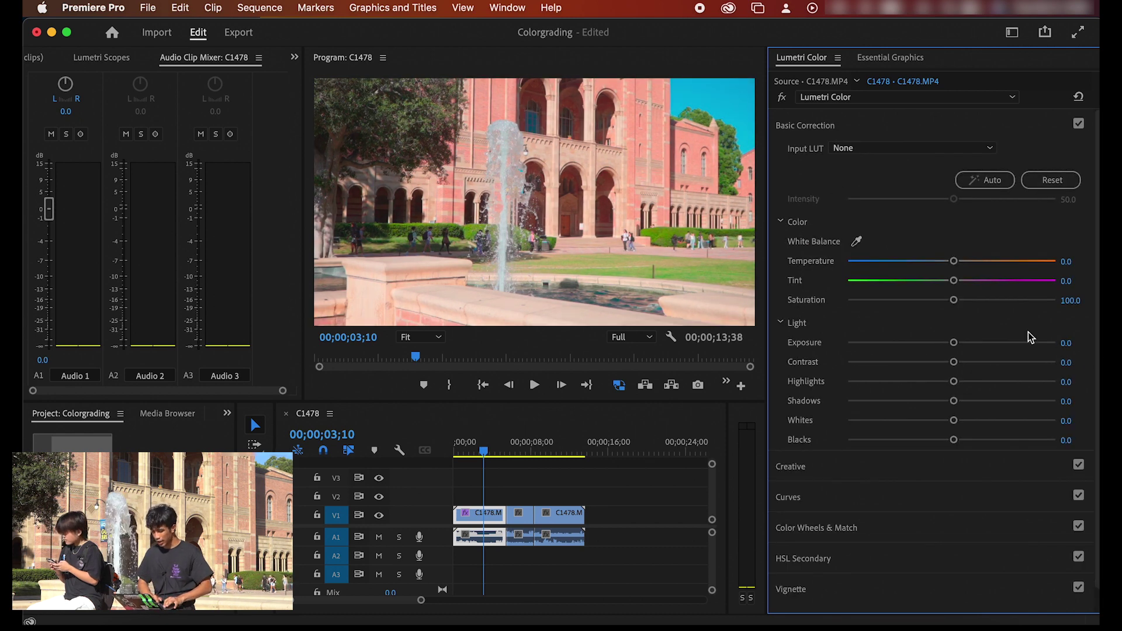
Shape the RGB master curve: deepen shadows, lift highlights, lower the white point, raise the black point
{"action": "left_click", "coordinate": [794, 498]}
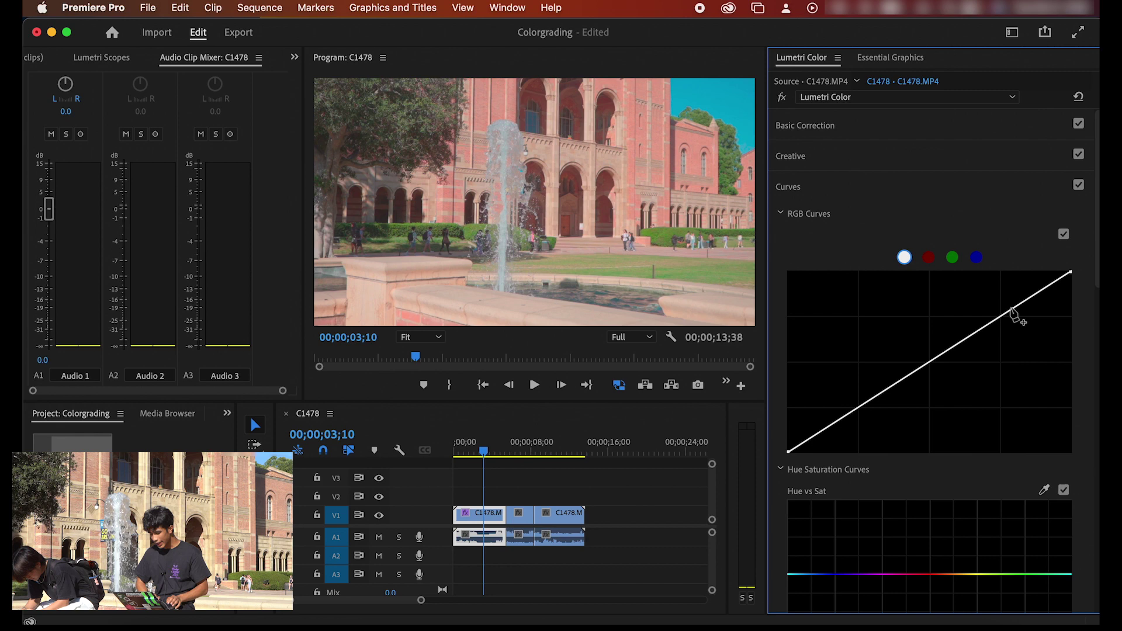
{"action": "left_click", "coordinate": [865, 410]}
{"action": "left_click_drag", "start_coordinate": [865, 409], "coordinate": [869, 415]}
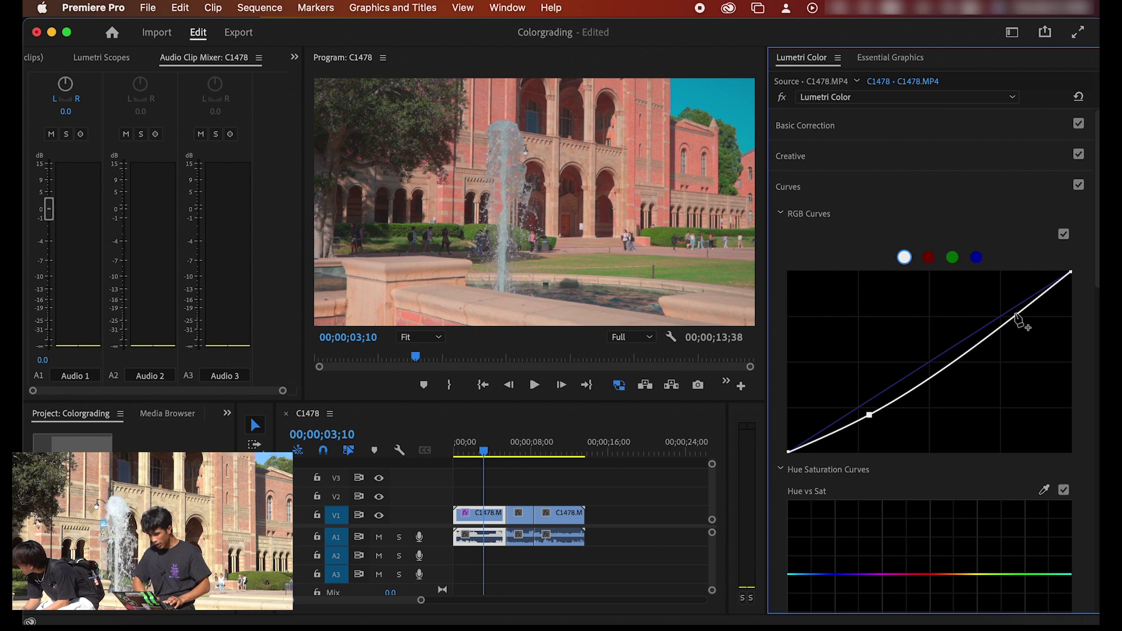
{"action": "left_click_drag", "start_coordinate": [1016, 317], "coordinate": [1002, 300]}
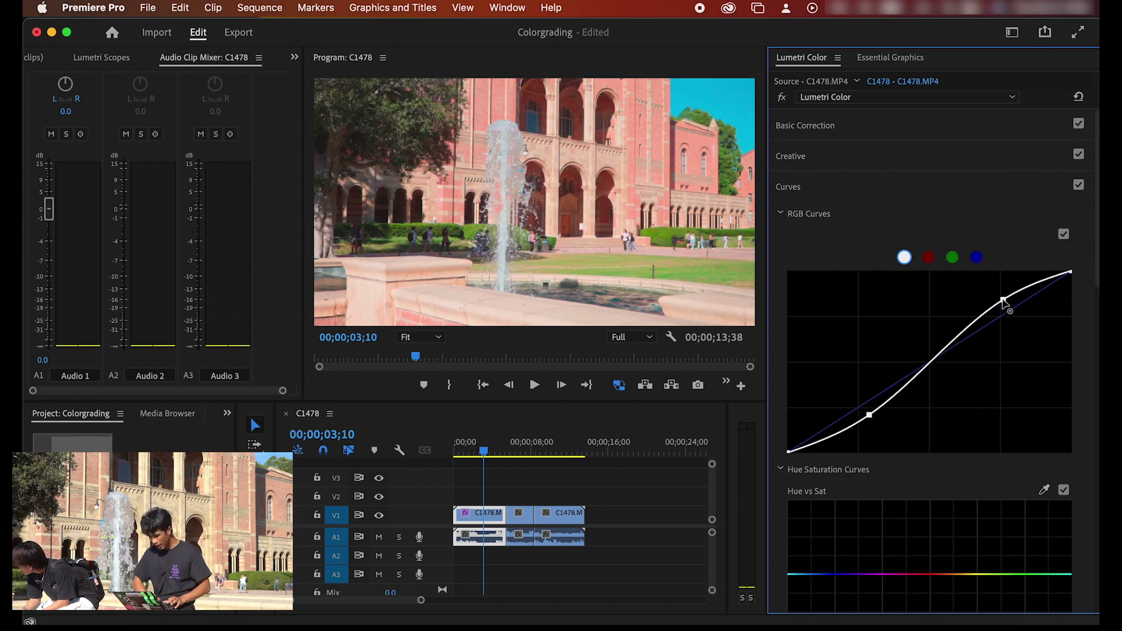
{"action": "left_click_drag", "start_coordinate": [1004, 301], "coordinate": [1005, 304]}
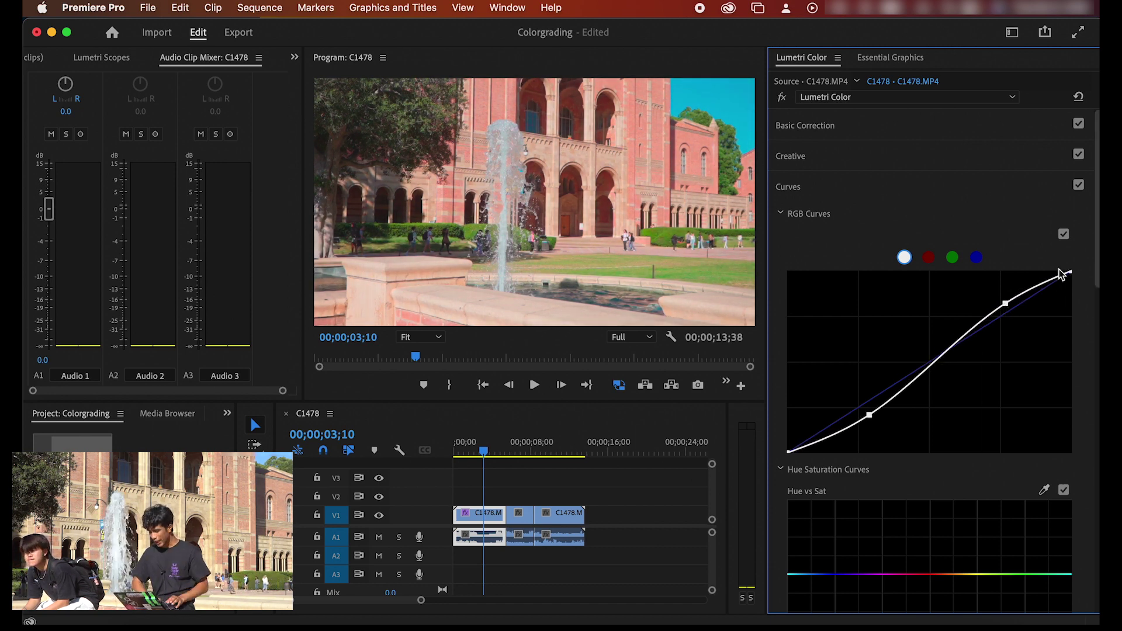
{"action": "left_click_drag", "start_coordinate": [1071, 274], "coordinate": [1071, 283]}
{"action": "left_click_drag", "start_coordinate": [791, 451], "coordinate": [786, 440]}
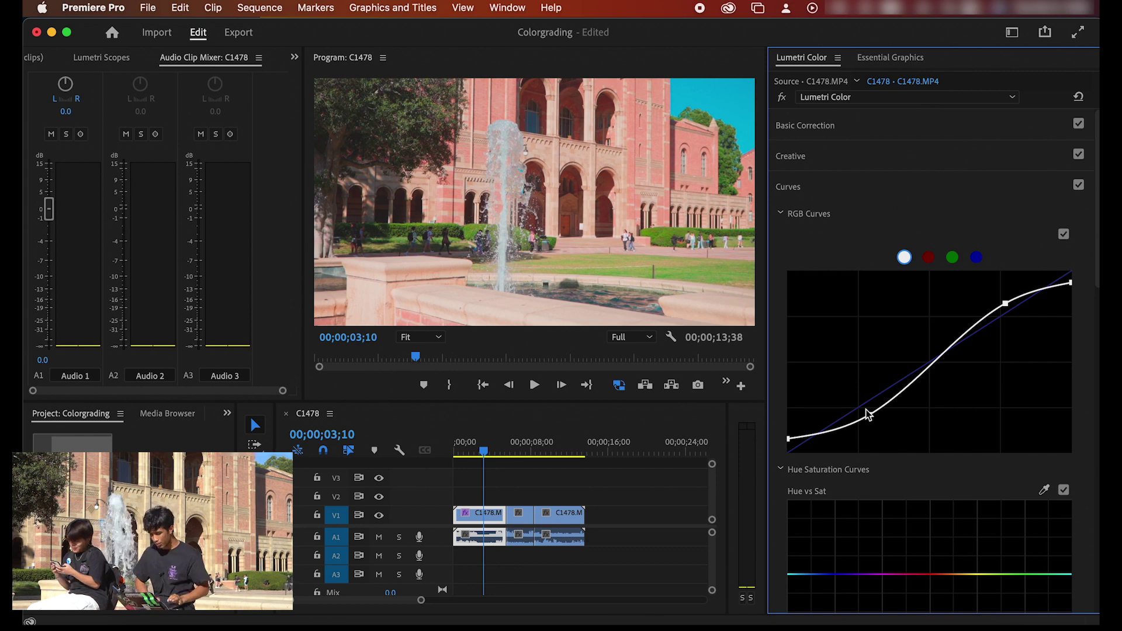
Add lower-middle and midtone points to the curve and nudge the midtone point slightly down
{"action": "left_click", "coordinate": [868, 413]}
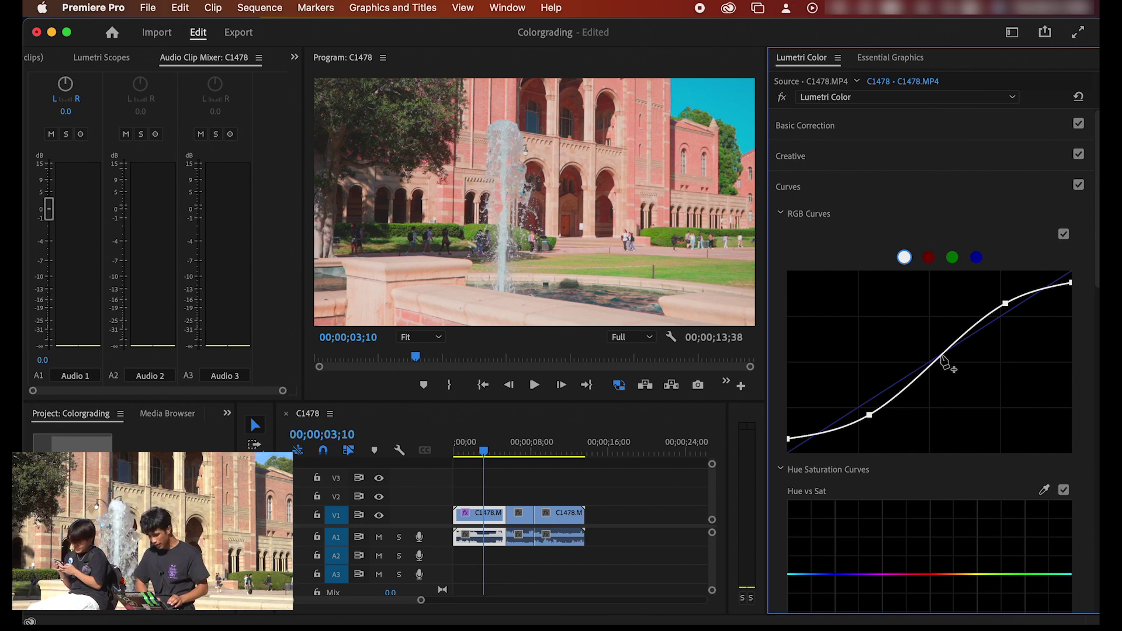
{"action": "left_click", "coordinate": [931, 360]}
{"action": "left_click_drag", "start_coordinate": [933, 363], "coordinate": [936, 369]}
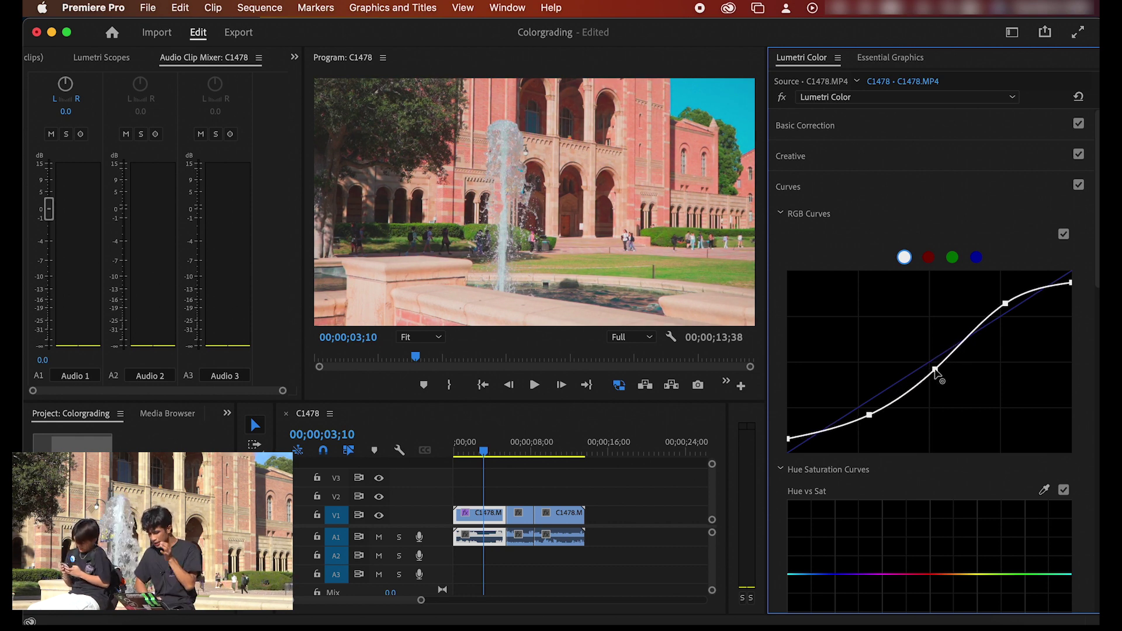
{"action": "left_click", "coordinate": [813, 124]}
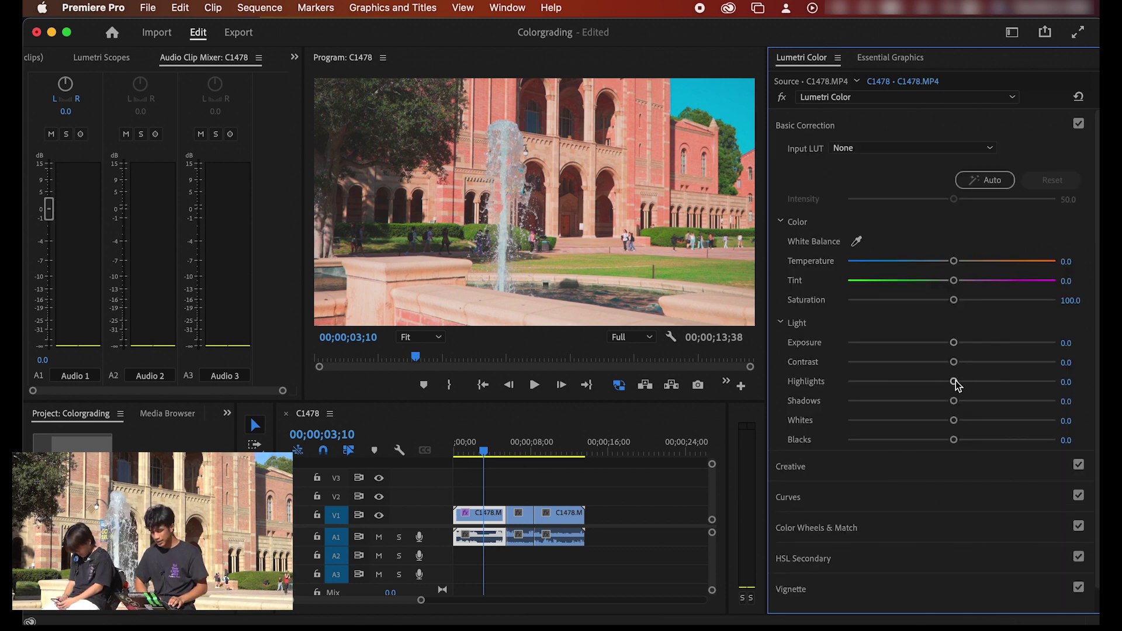
Lower the fountain clip's Highlights to -31.2 and add a slight tint with the Shadow Tint wheel
{"action": "left_click_drag", "start_coordinate": [957, 384], "coordinate": [920, 383]}
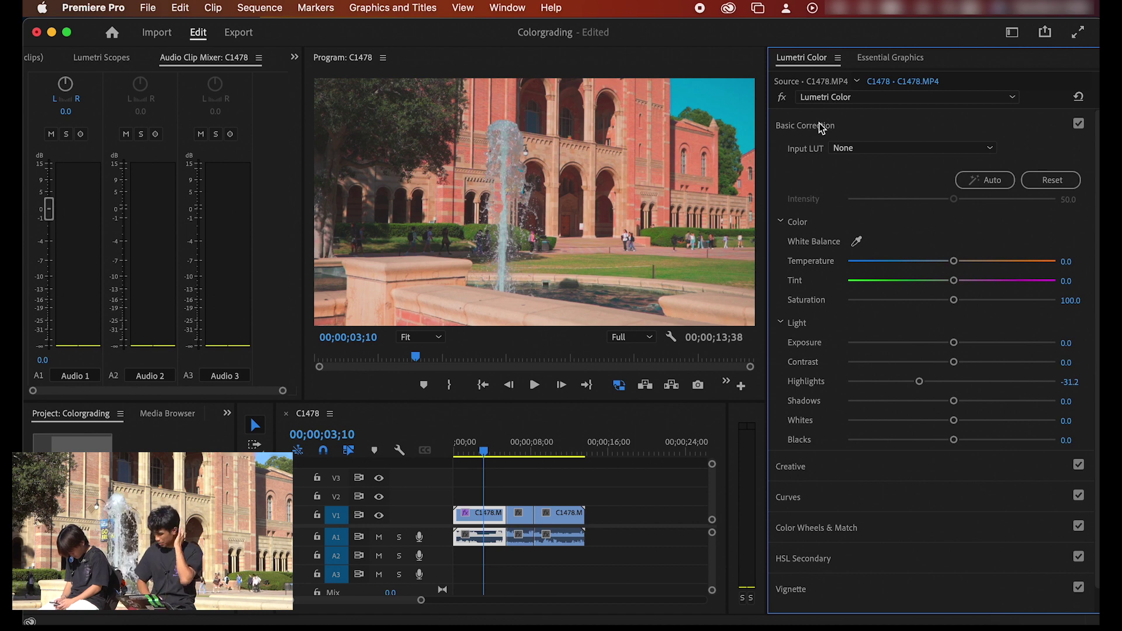
{"action": "left_click", "coordinate": [821, 125]}
{"action": "left_click", "coordinate": [815, 157]}
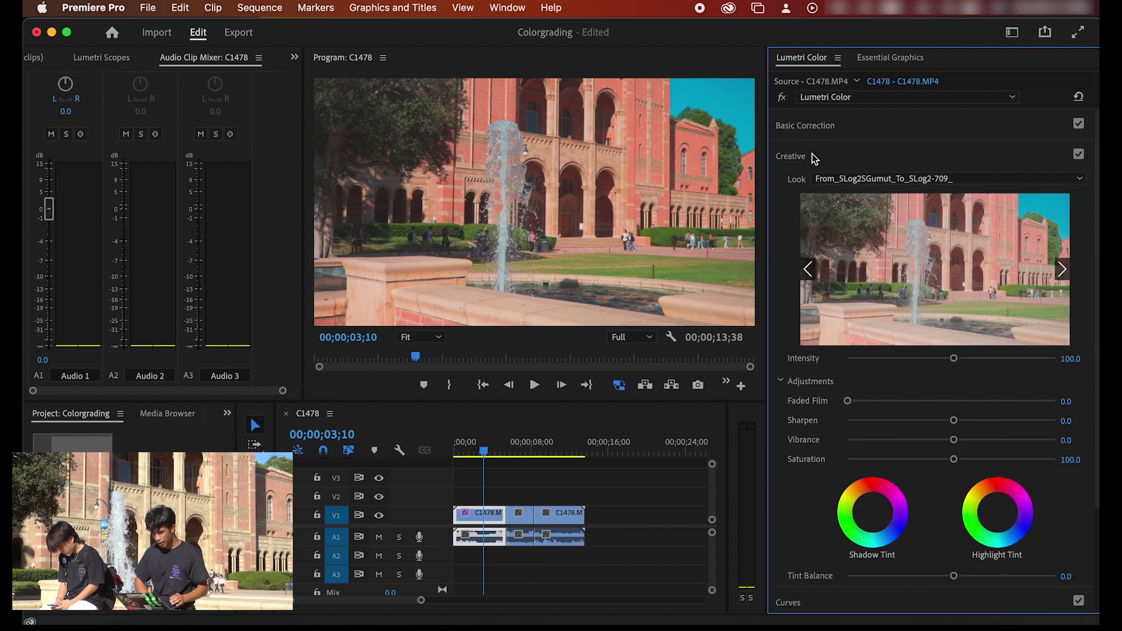
{"action": "scroll", "coordinate": [860, 488], "scroll_direction": "down", "scroll_amount": 3}
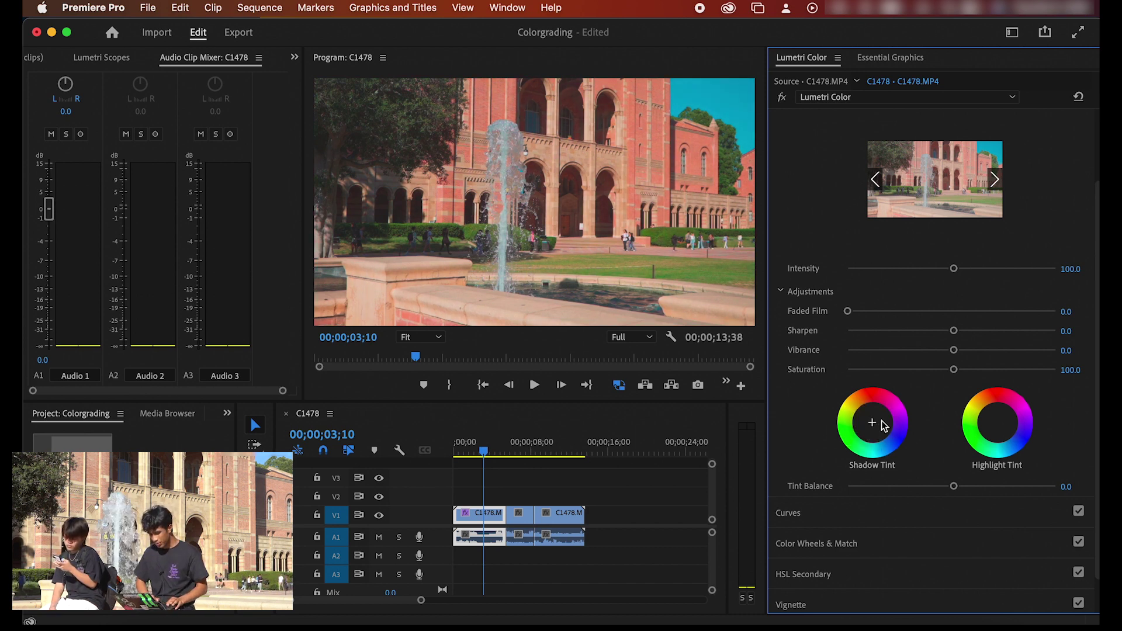
{"action": "left_click_drag", "start_coordinate": [884, 426], "coordinate": [870, 419]}
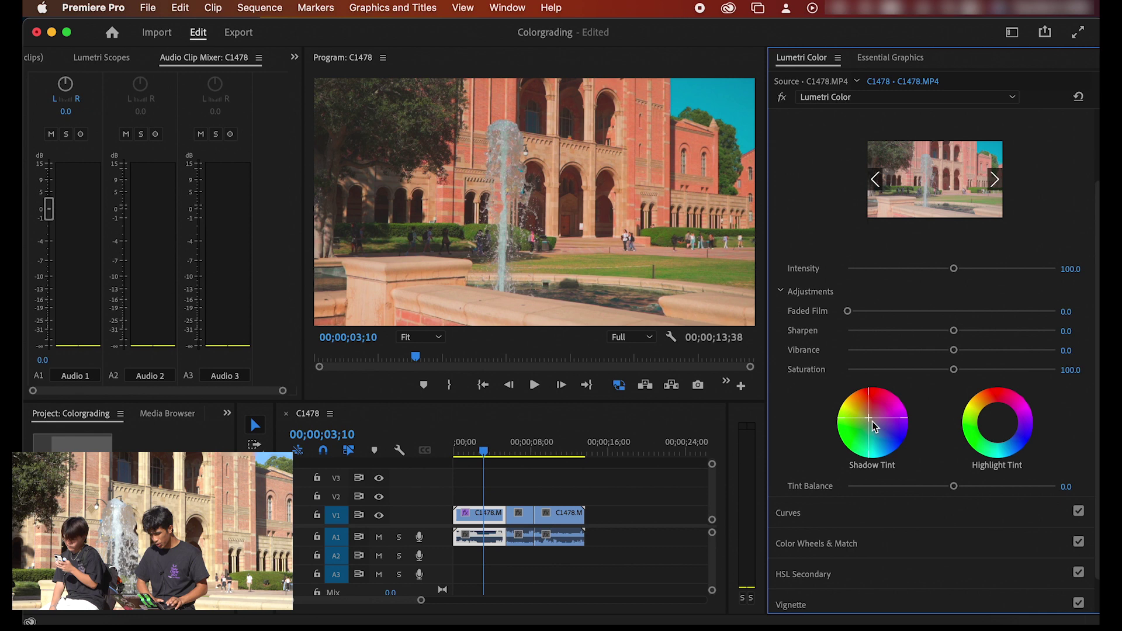
{"action": "left_click", "coordinate": [807, 517]}
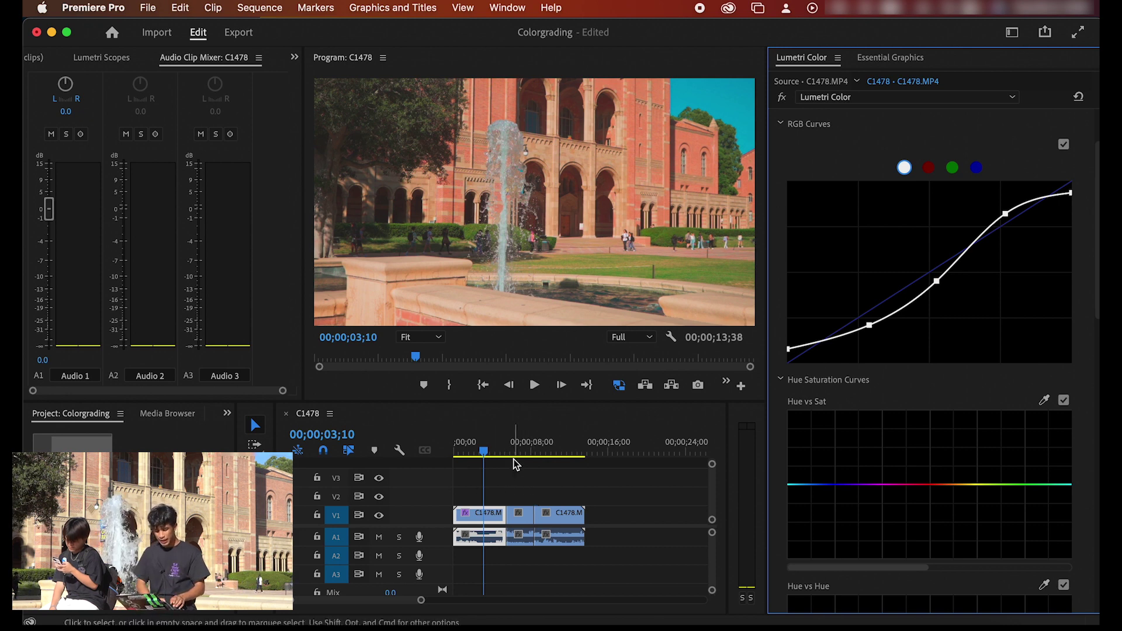
Select the bell tower clip and bend its RGB curve into an S-curve with a lifted black point
{"action": "left_click", "coordinate": [520, 515]}
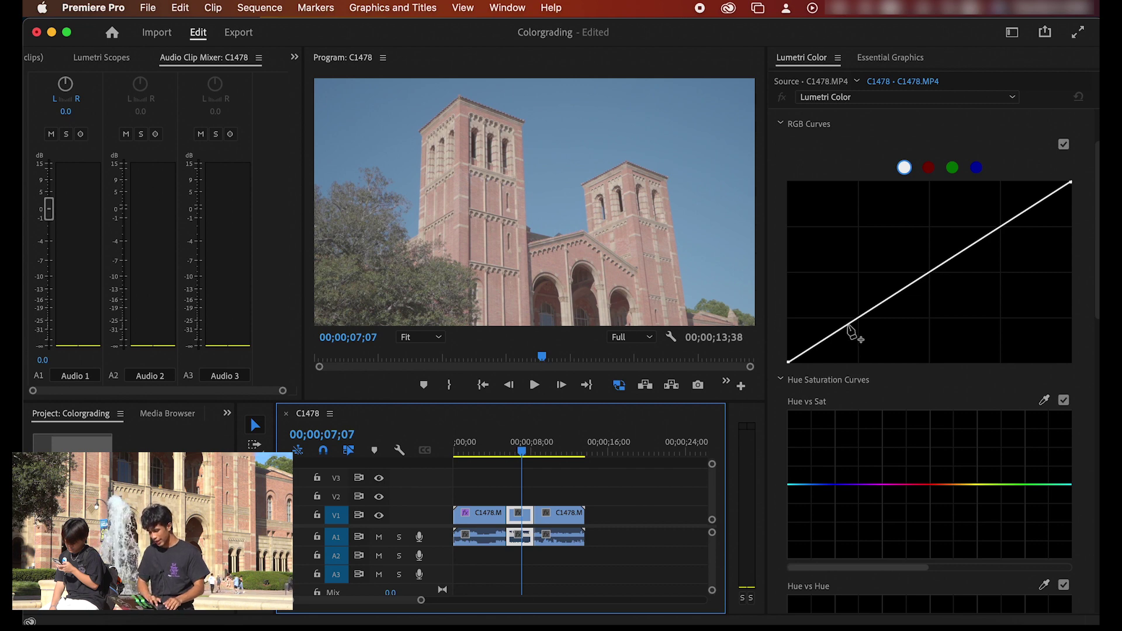
{"action": "left_click_drag", "start_coordinate": [849, 327], "coordinate": [859, 332]}
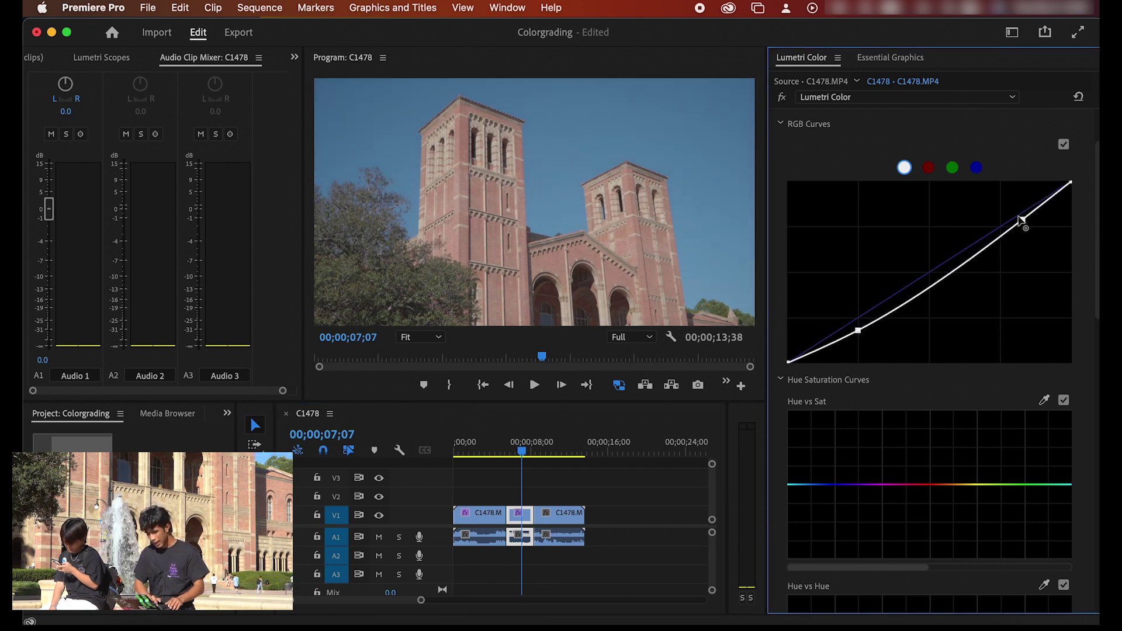
{"action": "left_click_drag", "start_coordinate": [1019, 219], "coordinate": [1010, 214]}
{"action": "mouse_move", "coordinate": [1071, 182]}
{"action": "left_mouse_down"}
{"action": "mouse_move", "coordinate": [1072, 200]}
{"action": "mouse_move", "coordinate": [1081, 195]}
{"action": "left_mouse_up"}
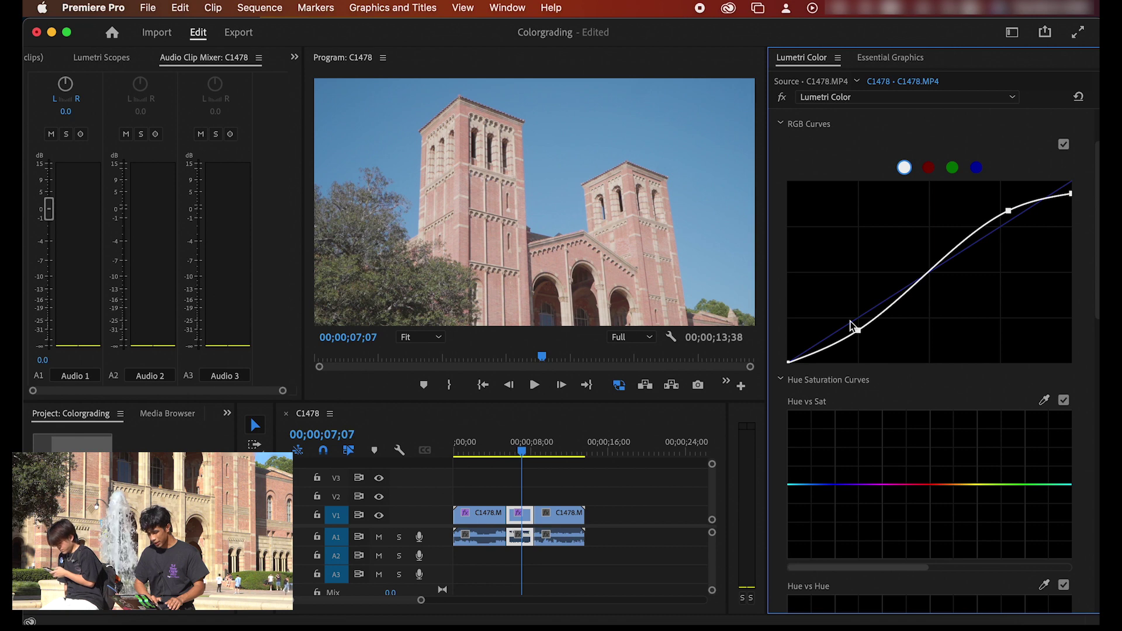
{"action": "left_click_drag", "start_coordinate": [791, 364], "coordinate": [789, 351]}
Raise a red-orange peak on the Hue vs Sat curve to boost the brick saturation
{"action": "scroll", "coordinate": [822, 513], "scroll_direction": "down", "scroll_amount": 8}
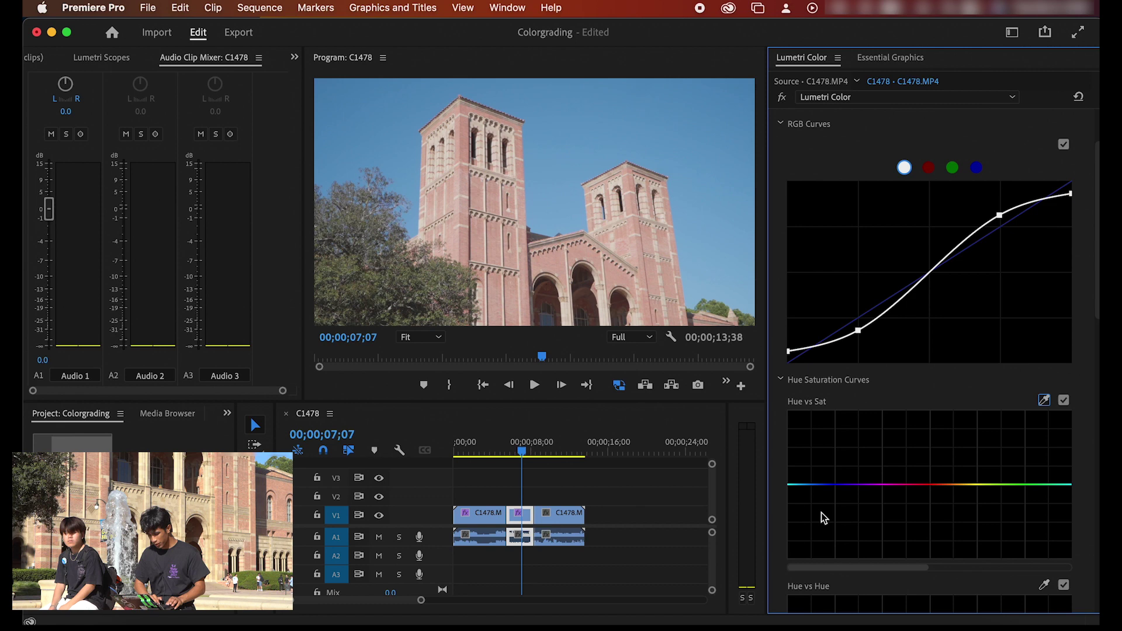
{"action": "scroll", "coordinate": [822, 513], "scroll_direction": "down", "scroll_amount": 3}
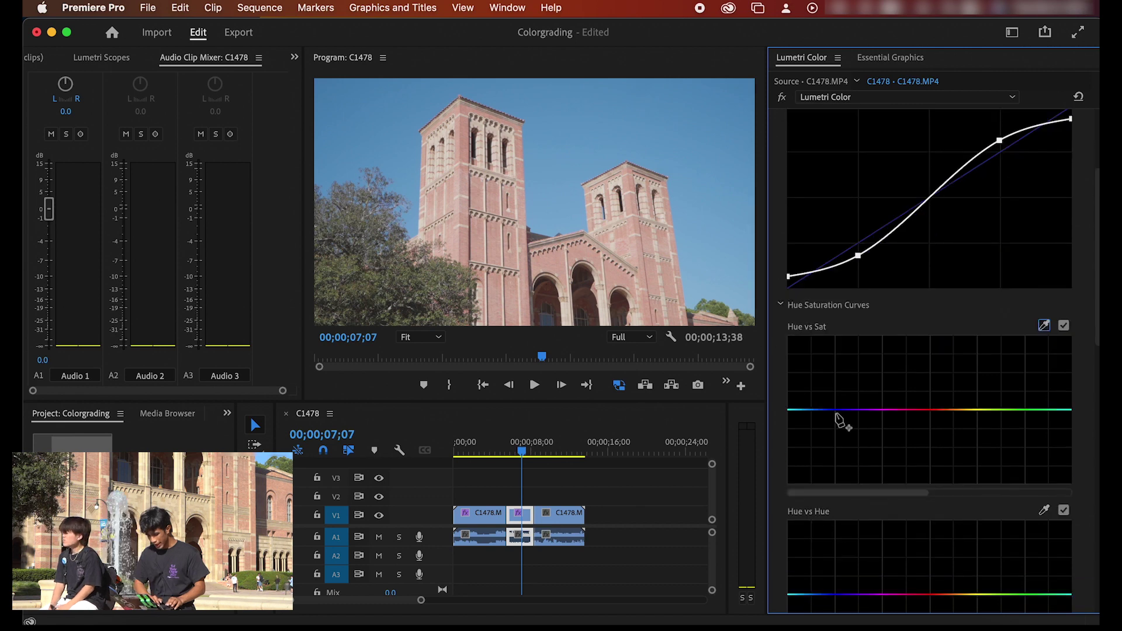
{"action": "left_click_drag", "start_coordinate": [830, 412], "coordinate": [838, 382]}
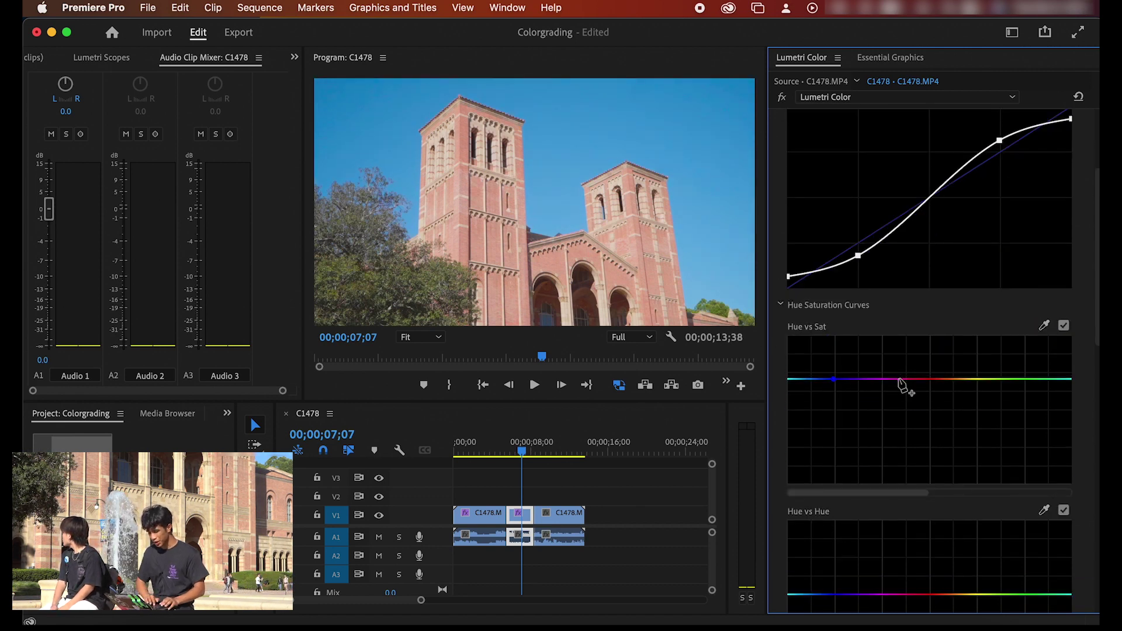
{"action": "scroll", "coordinate": [906, 384], "scroll_direction": "down", "scroll_amount": 3}
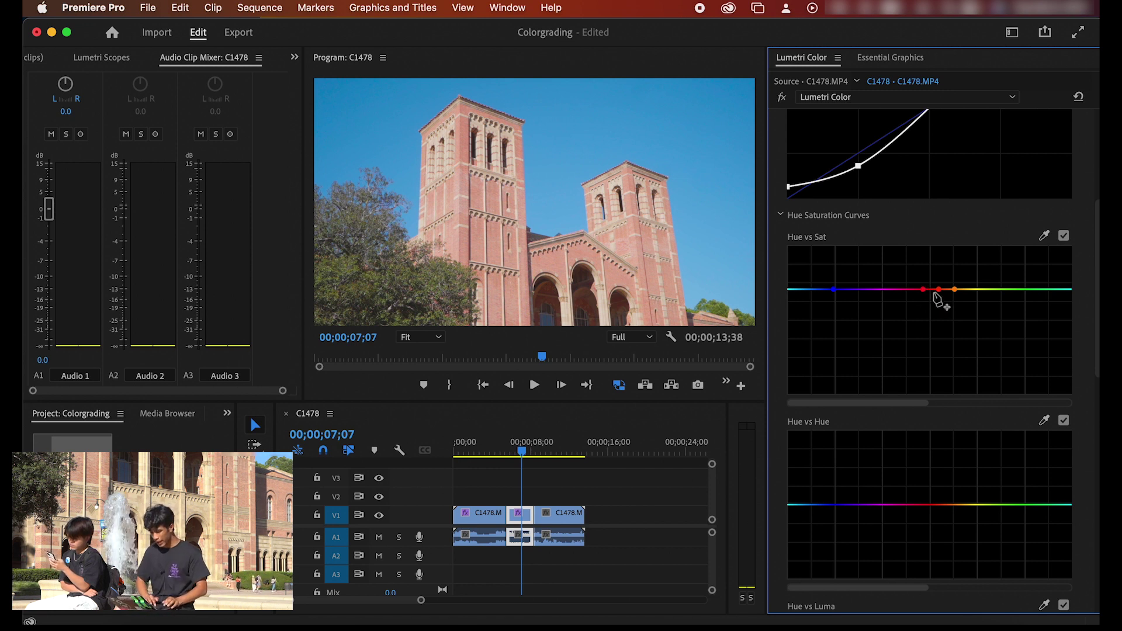
{"action": "left_click_drag", "start_coordinate": [936, 296], "coordinate": [939, 263]}
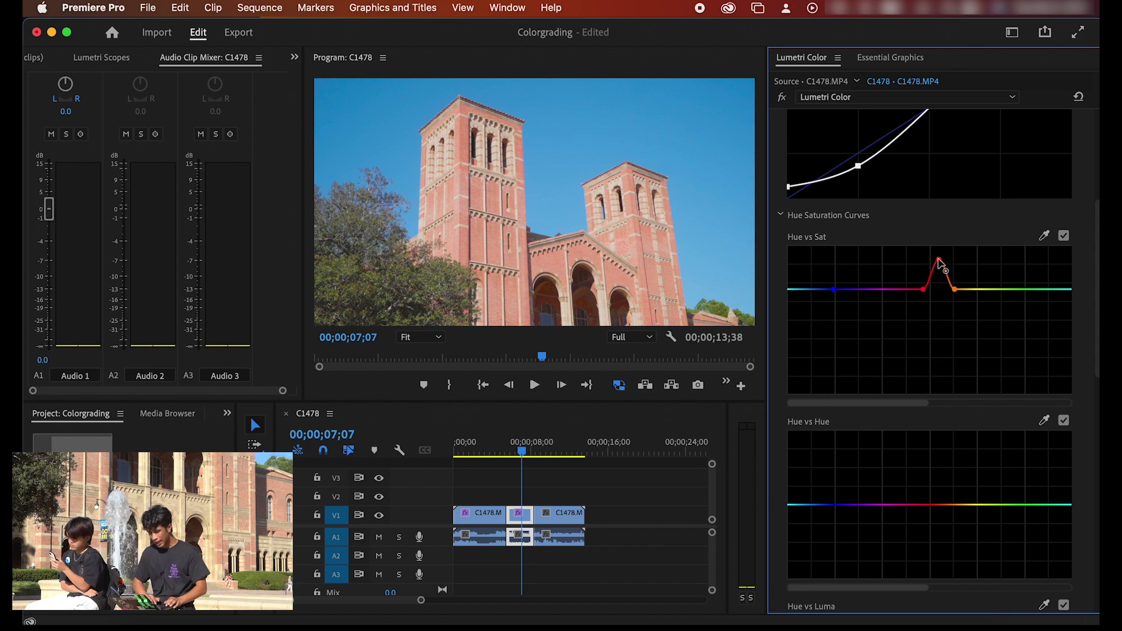
{"action": "scroll", "coordinate": [872, 226], "scroll_direction": "up", "scroll_amount": 3}
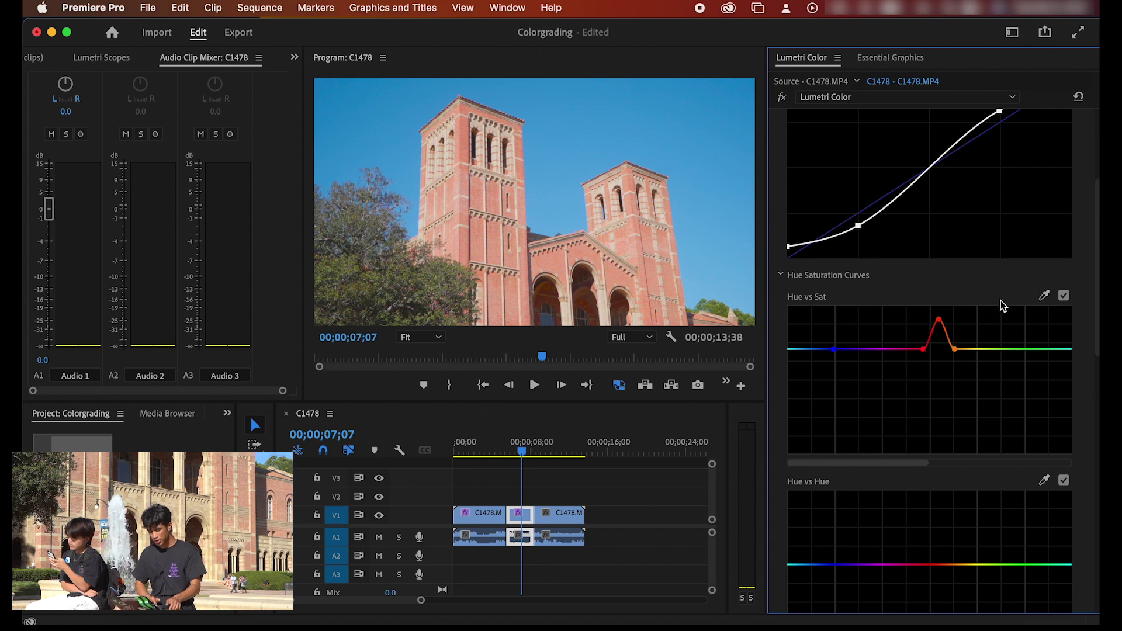
{"action": "scroll", "coordinate": [934, 482], "scroll_direction": "down", "scroll_amount": 3}
{"action": "scroll", "coordinate": [929, 477], "scroll_direction": "up", "scroll_amount": 4}
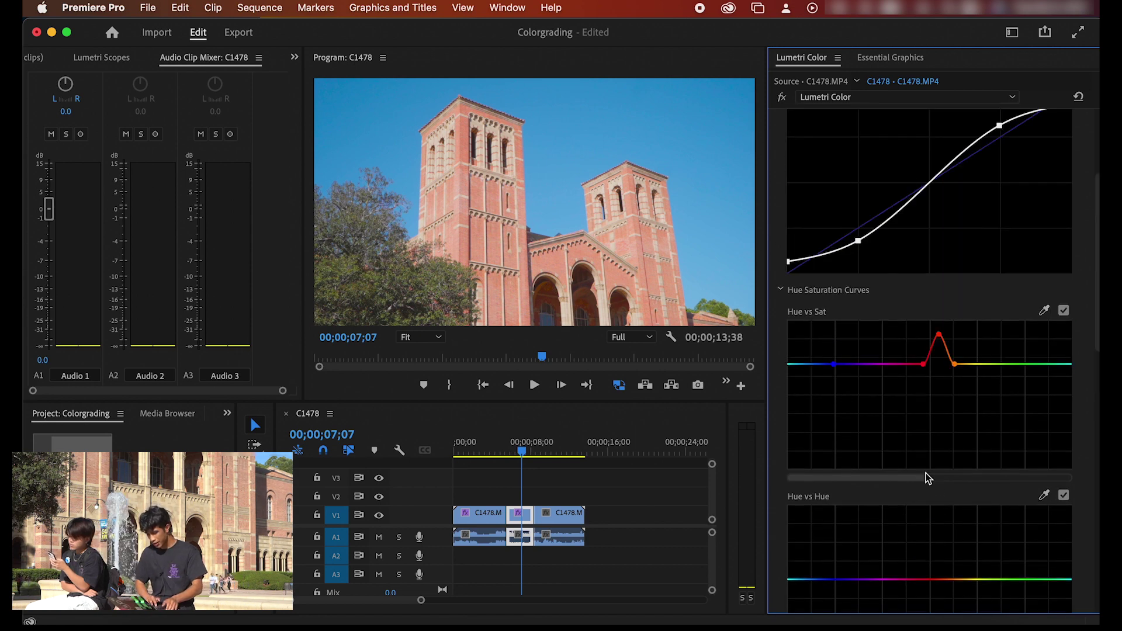
{"action": "left_click_drag", "start_coordinate": [1097, 234], "coordinate": [1099, 151]}
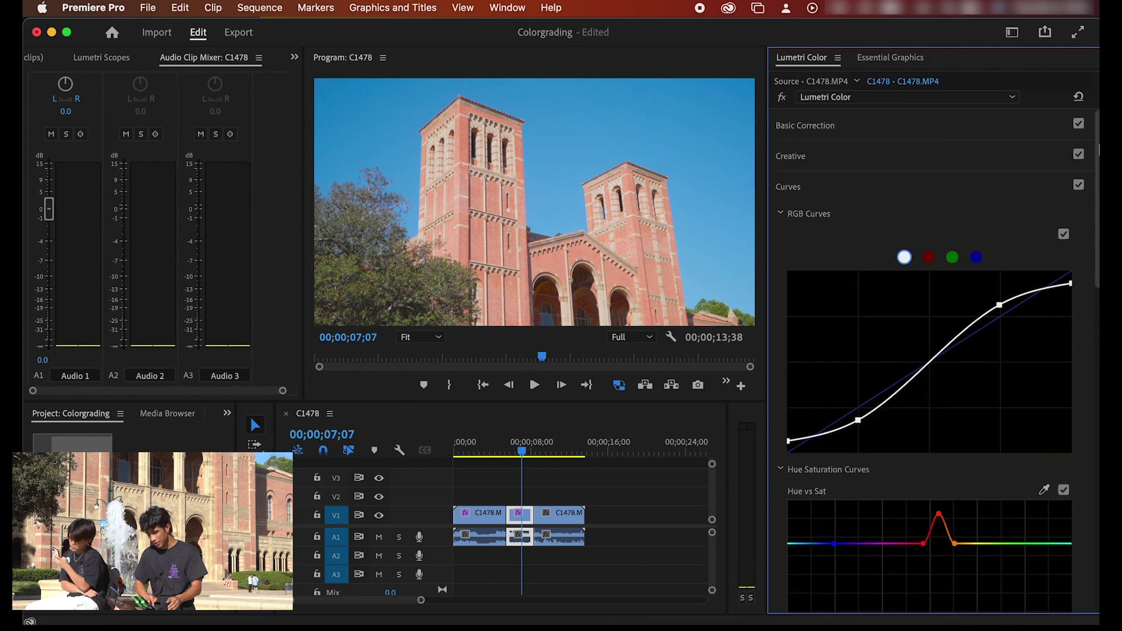
Pull the tower clip's Highlights down to -41.2, then move the playhead onto the balustrade clip
{"action": "left_click", "coordinate": [811, 157]}
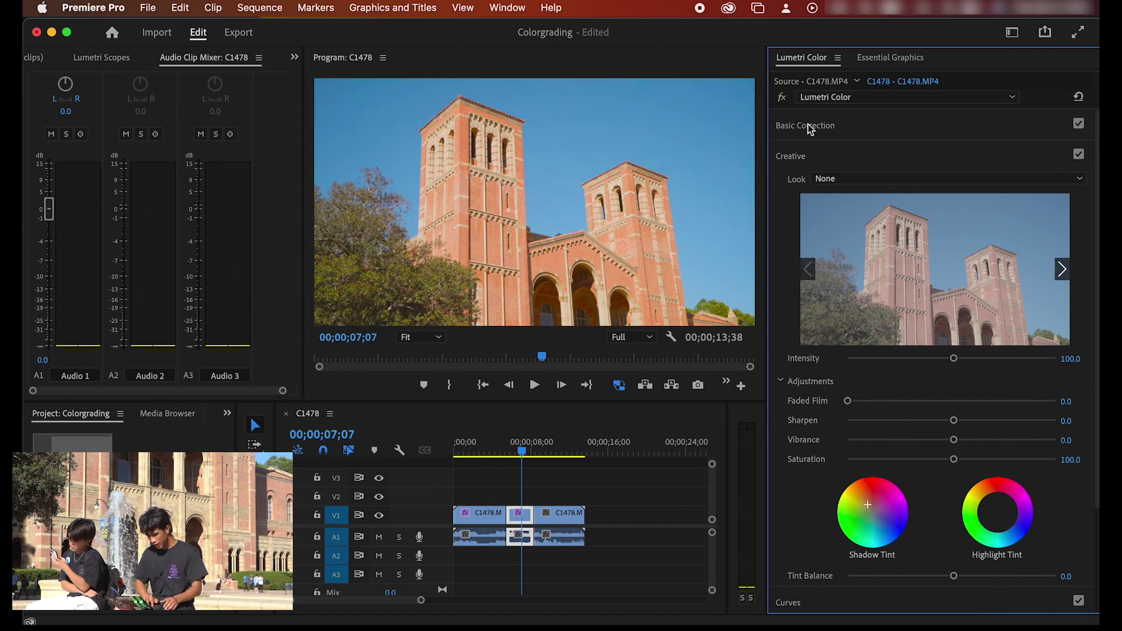
{"action": "left_click", "coordinate": [830, 127]}
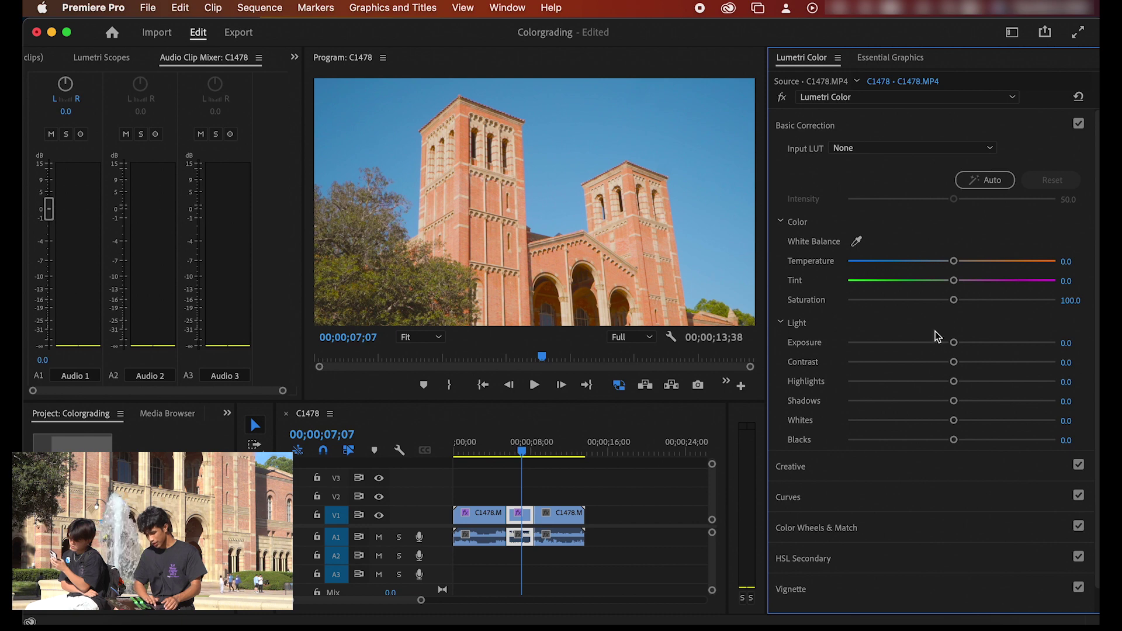
{"action": "left_click_drag", "start_coordinate": [954, 381], "coordinate": [914, 382]}
{"action": "left_click", "coordinate": [877, 467]}
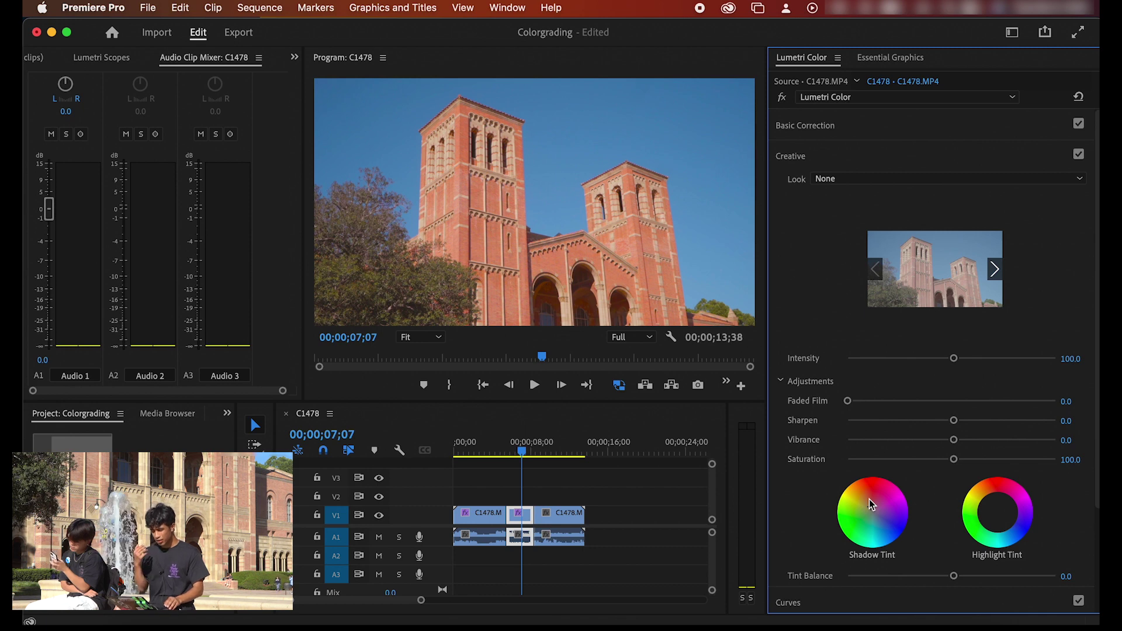
{"action": "left_click_drag", "start_coordinate": [523, 450], "coordinate": [557, 451]}
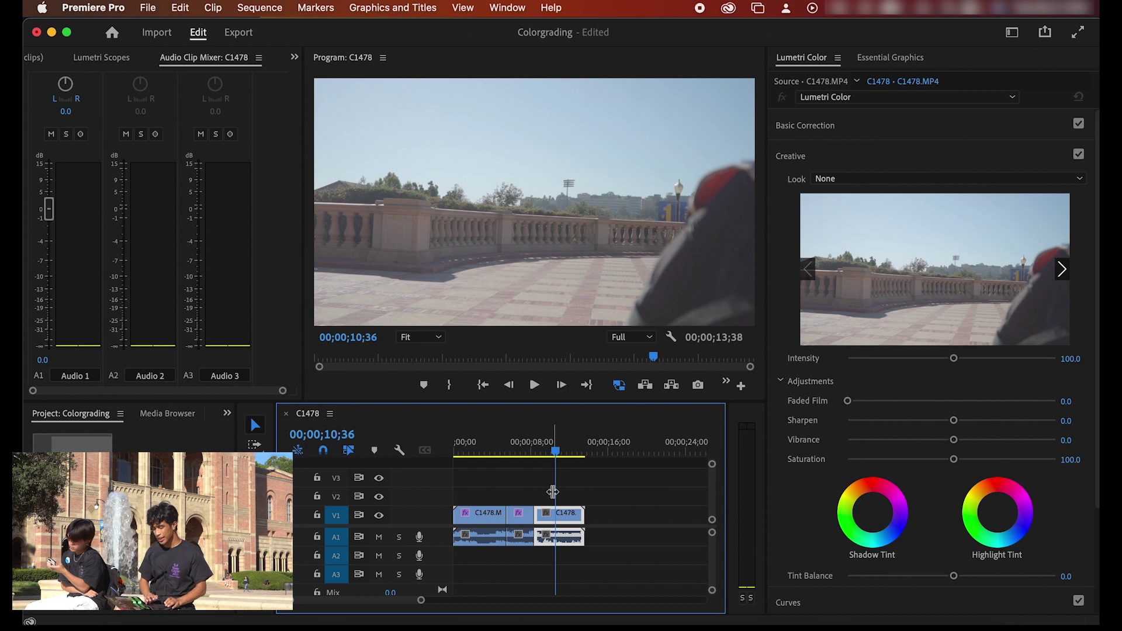
Apply the Orange Teal 001 look to the balustrade clip
{"action": "left_click", "coordinate": [893, 180]}
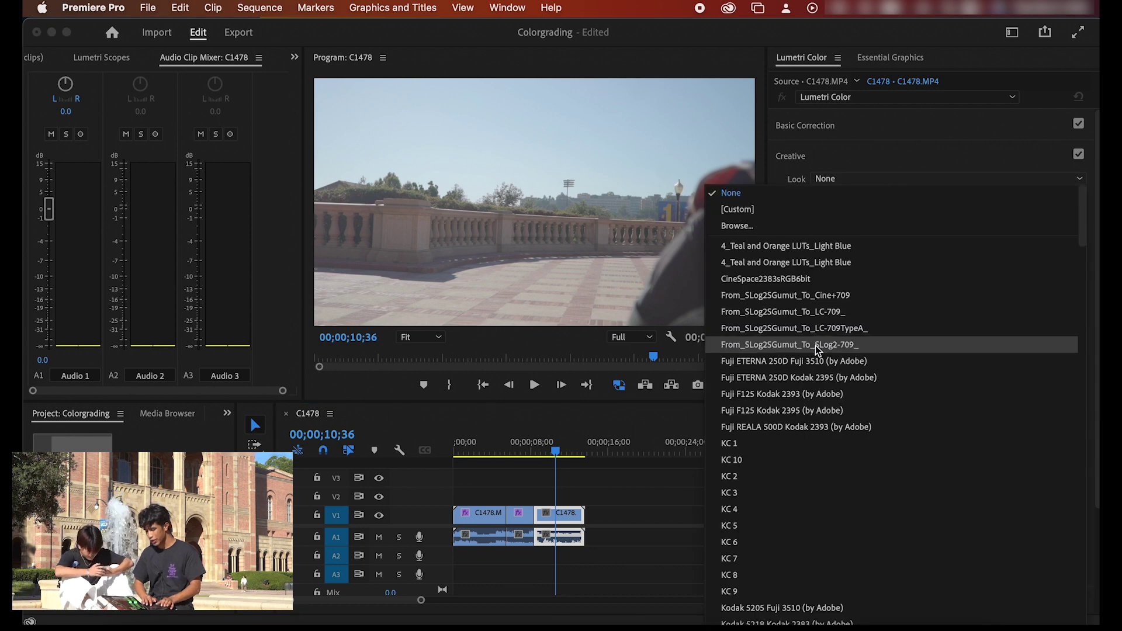
{"action": "scroll", "coordinate": [754, 289], "scroll_direction": "down", "scroll_amount": 10}
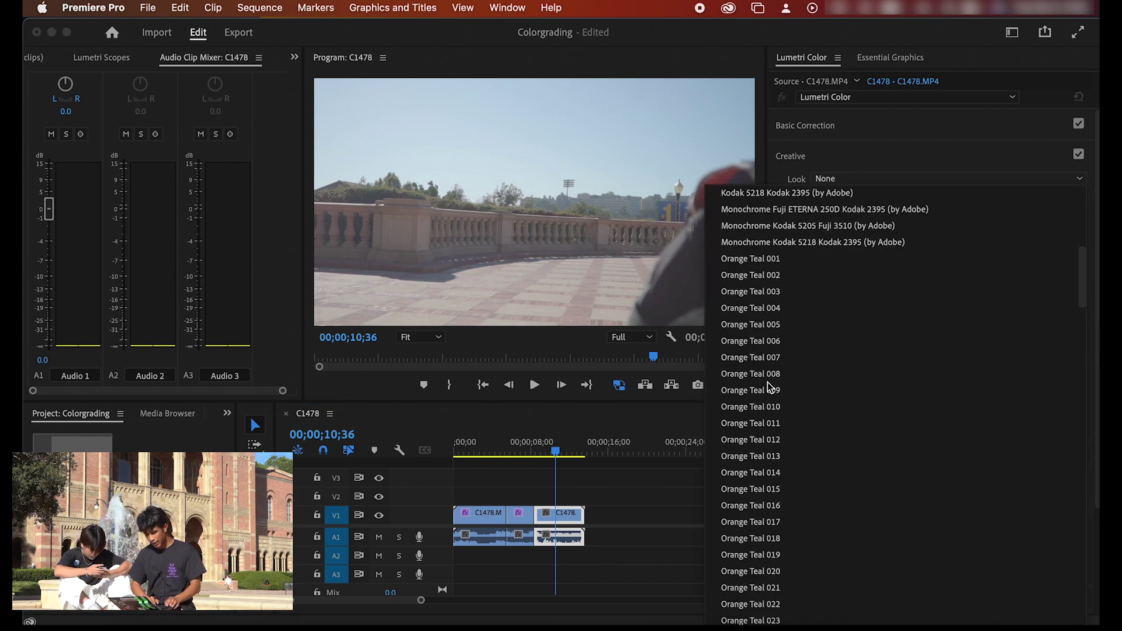
{"action": "left_click", "coordinate": [772, 255]}
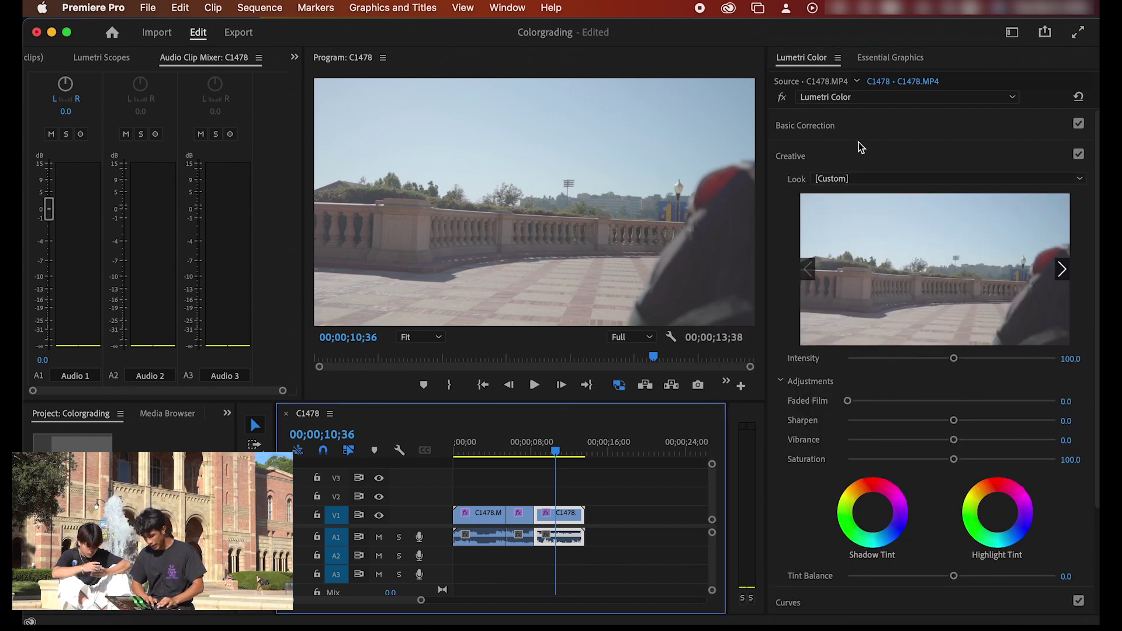
{"action": "left_click", "coordinate": [847, 180]}
{"action": "scroll", "coordinate": [758, 455], "scroll_direction": "down", "scroll_amount": 5}
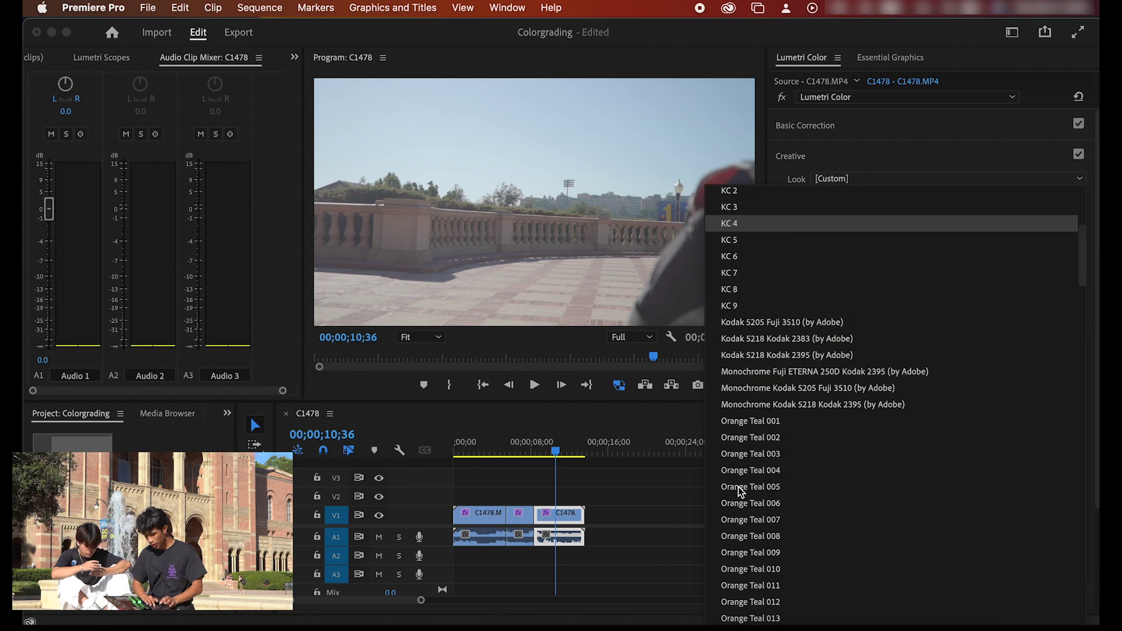
{"action": "left_click", "coordinate": [766, 421]}
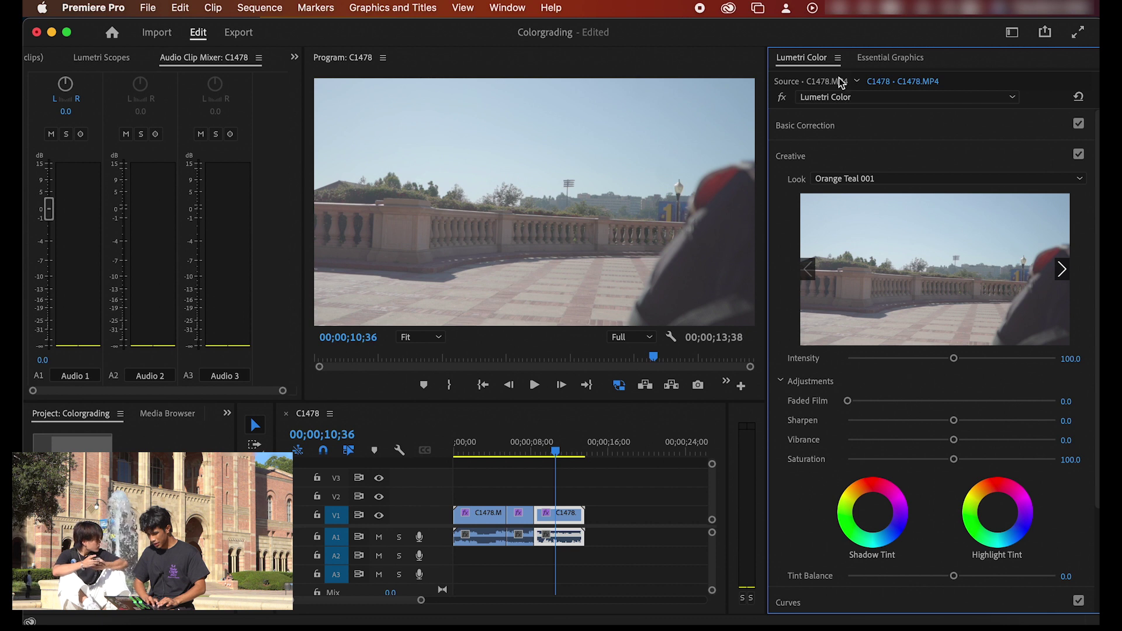
In Basic Correction set Contrast to 62.0, Shadows to -67.7 and Whites to -7.5
{"action": "left_click", "coordinate": [819, 135]}
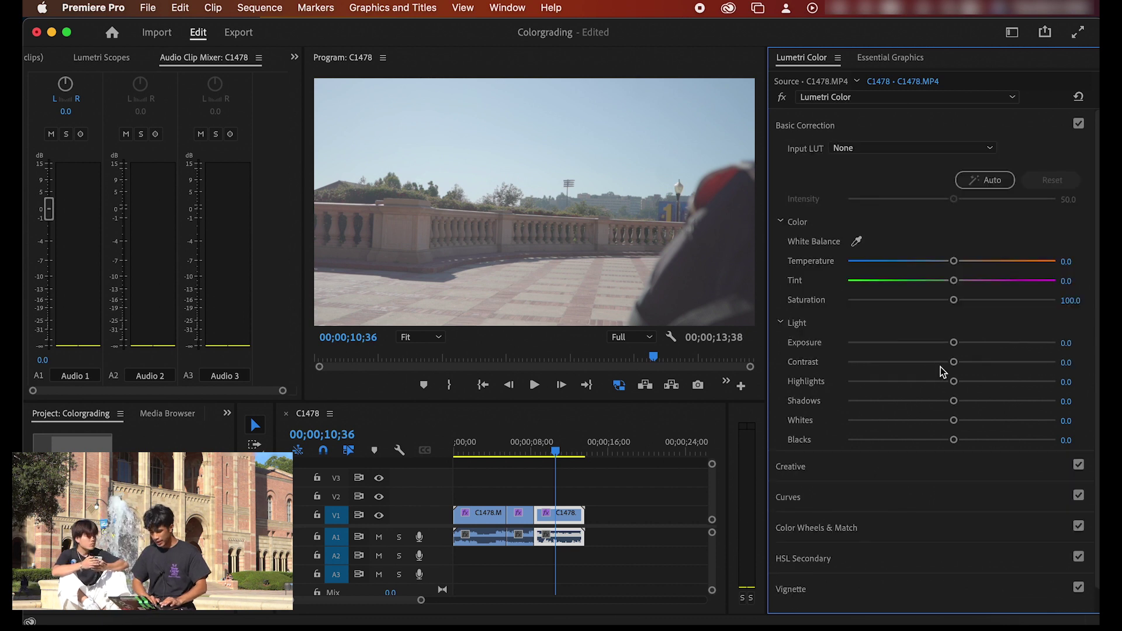
{"action": "left_click_drag", "start_coordinate": [955, 362], "coordinate": [1018, 363]}
{"action": "left_click_drag", "start_coordinate": [954, 401], "coordinate": [881, 401]}
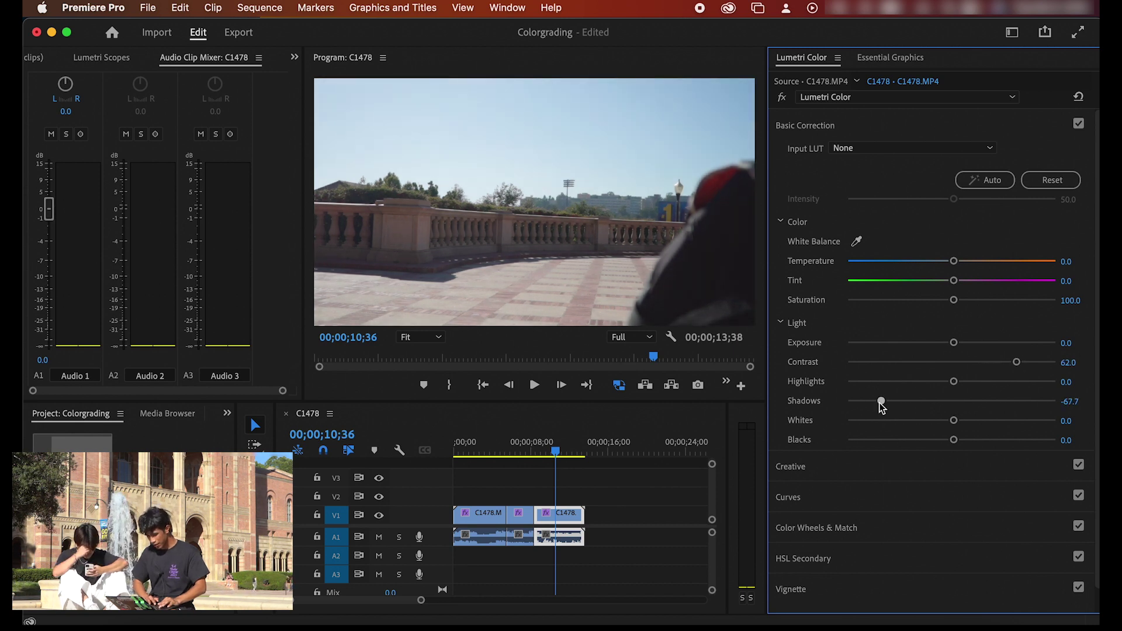
{"action": "left_click_drag", "start_coordinate": [954, 421], "coordinate": [942, 424]}
Swap the Creative look to Orange Teal 002
{"action": "left_click", "coordinate": [795, 467]}
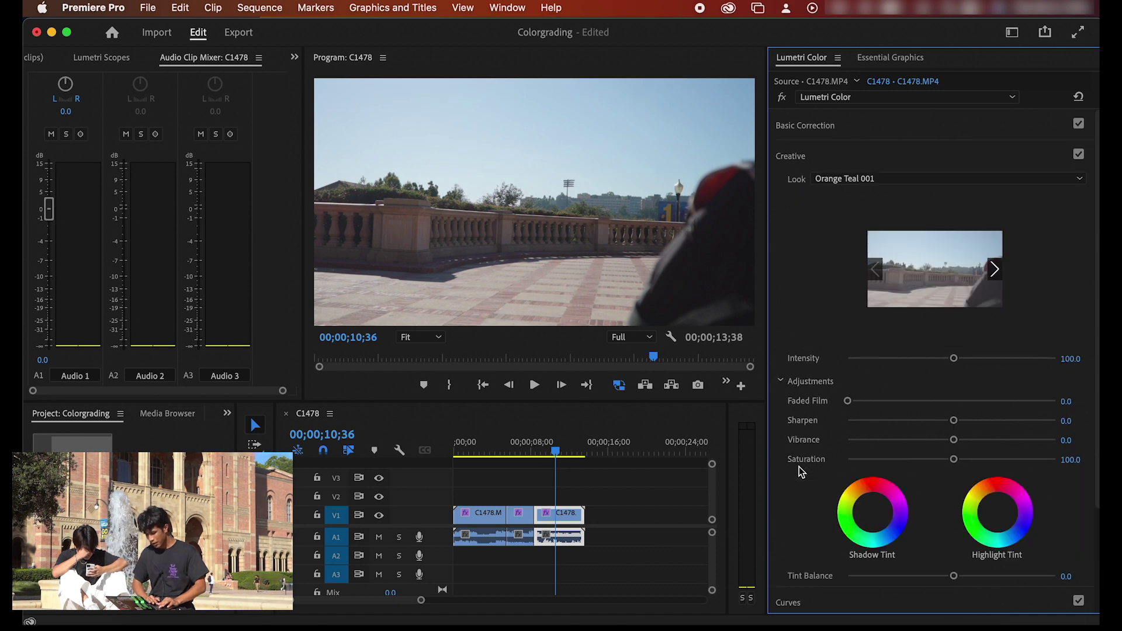
{"action": "left_click", "coordinate": [852, 179]}
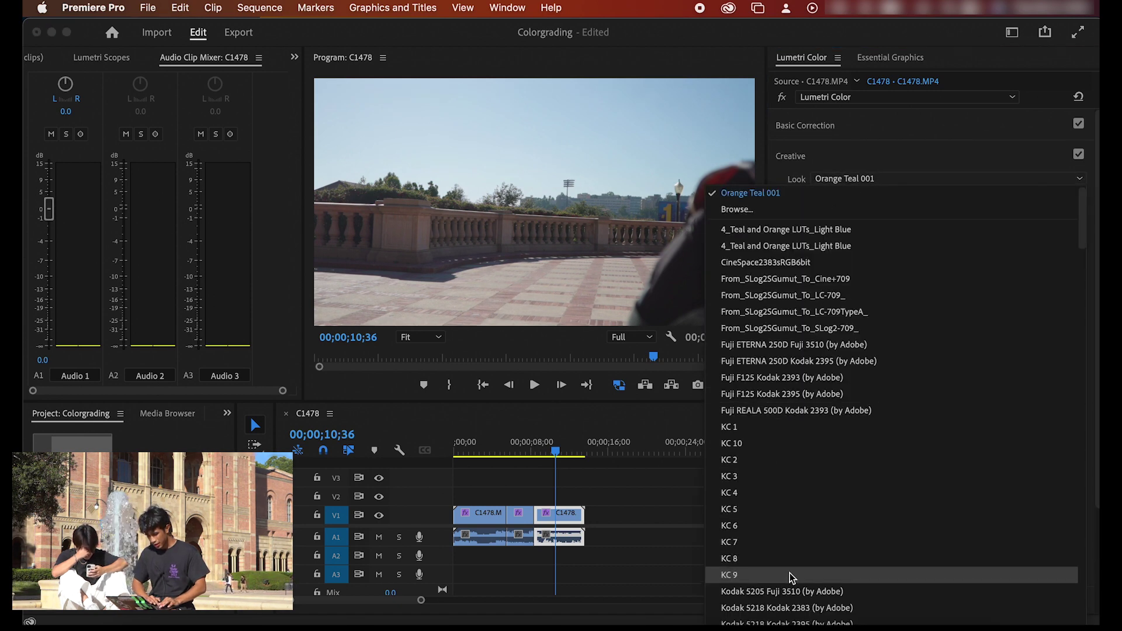
{"action": "scroll", "coordinate": [791, 267], "scroll_direction": "down", "scroll_amount": 10}
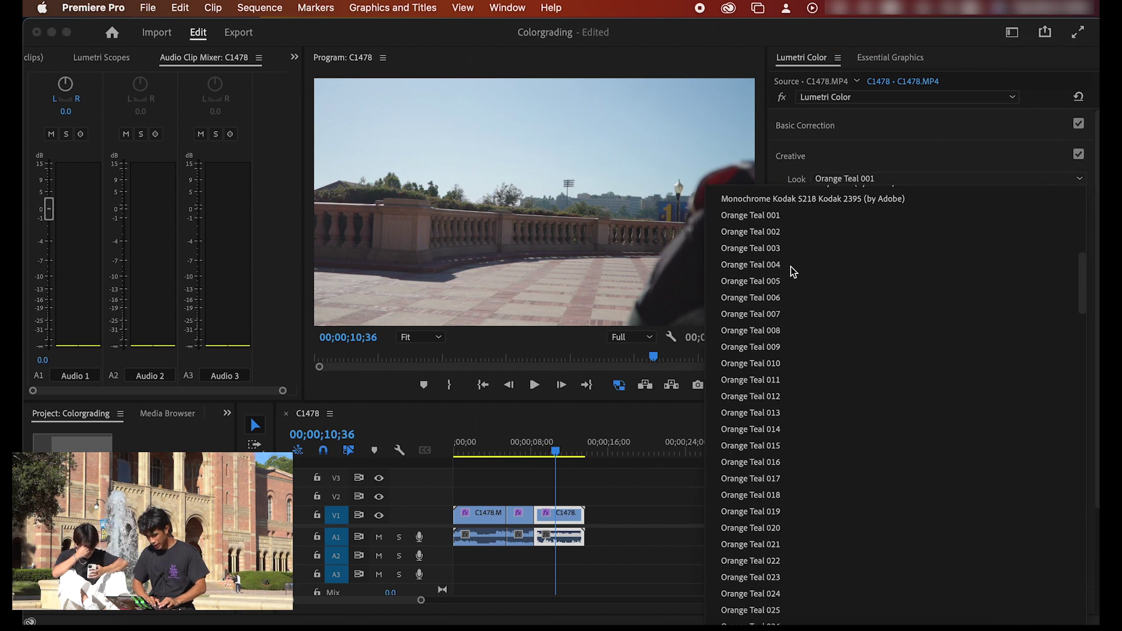
{"action": "left_click", "coordinate": [772, 234]}
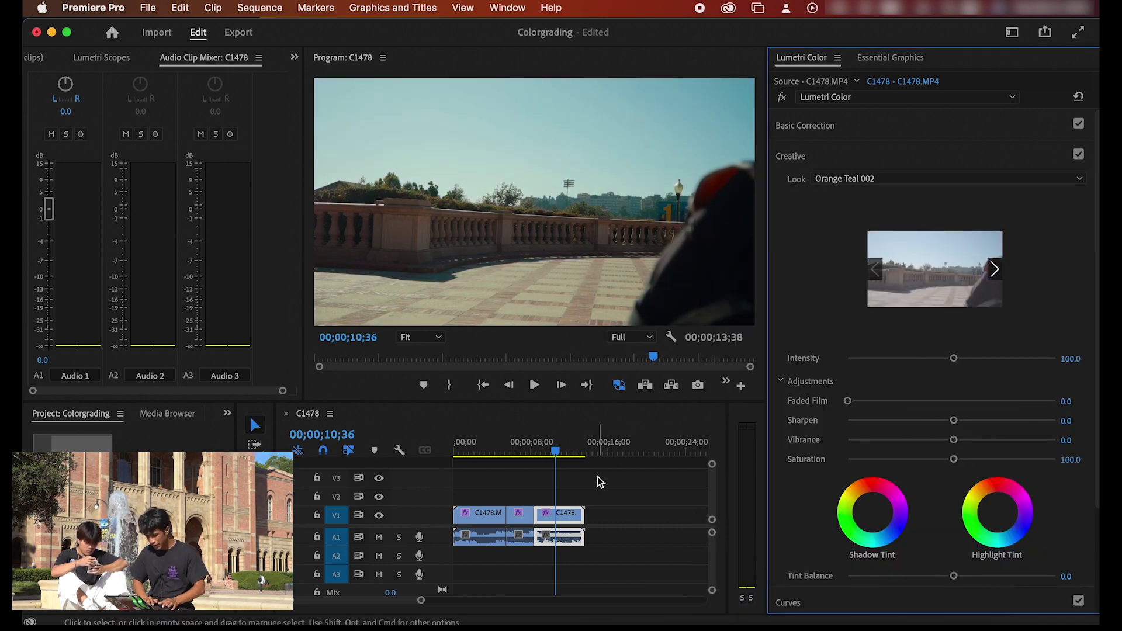